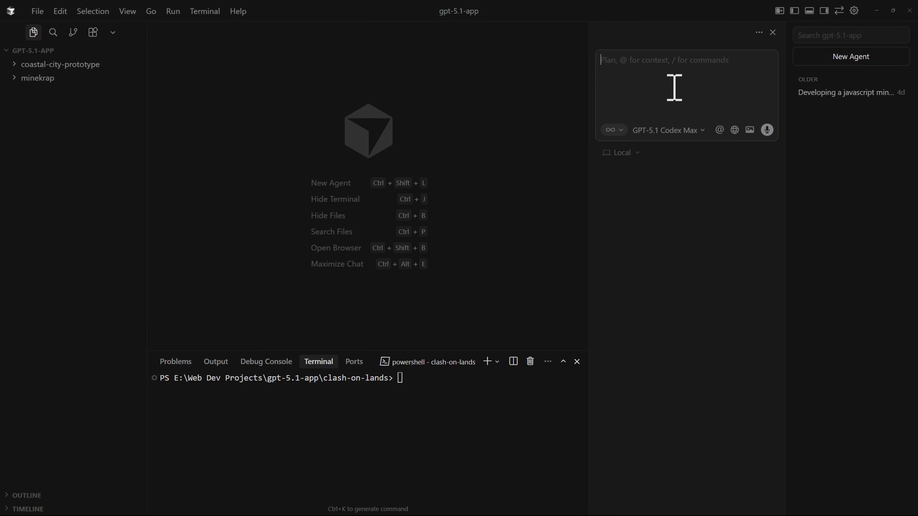
# Paste the isometric Clash of Clans clone prompt for the clash-on-lands folder and send it to the agent.
pyautogui.write('On a new project folder "clash-on-lands", make a clone of Clash of Clans game. Make sure it uses isometric projection and make sure we can build and train troops. Also, find the best way to build this game because later on we are going to use assets like PNGs of pre-rendered 3D buildings and sprites to make the game look good.')
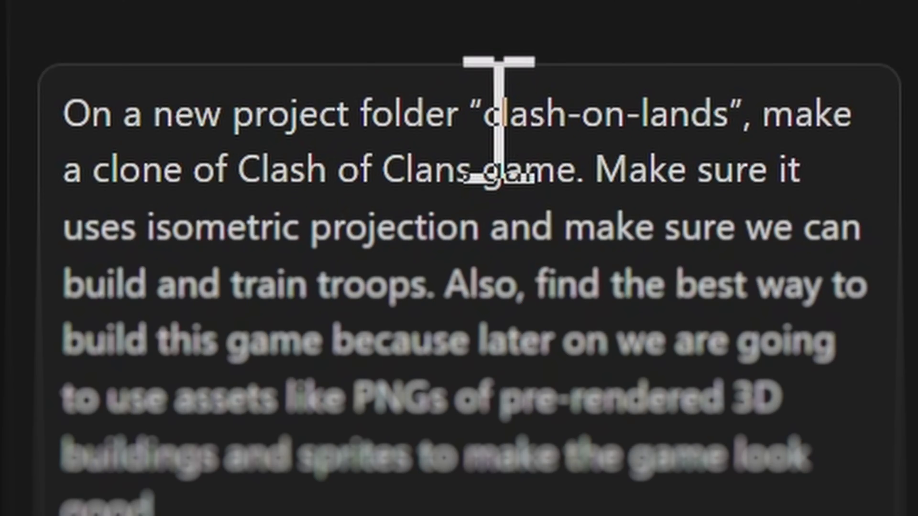
pyautogui.moveTo(690, 59); pyautogui.dragTo(741, 69)
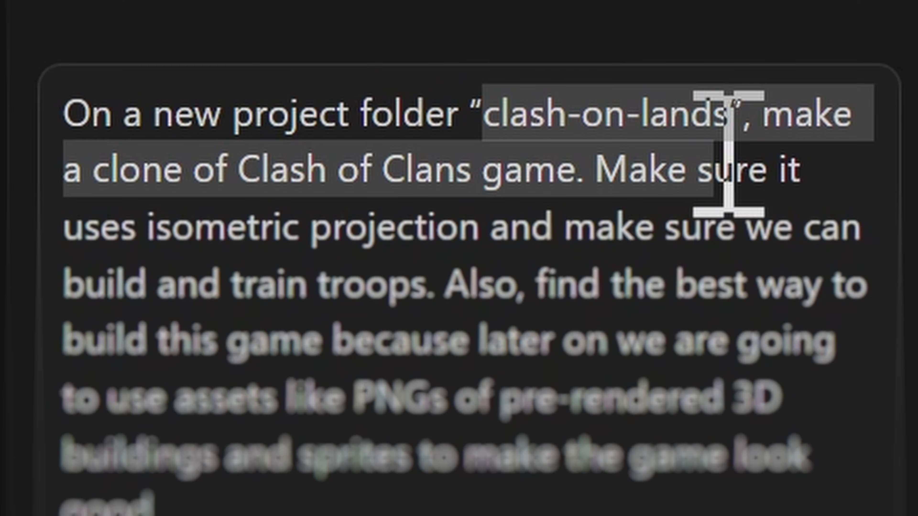
pyautogui.moveTo(728, 153); pyautogui.dragTo(714, 134)
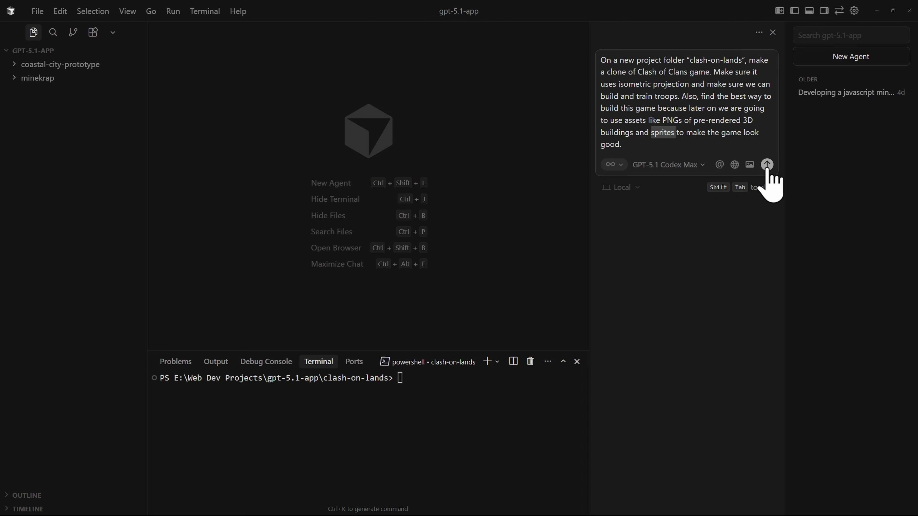
pyautogui.click(766, 165)
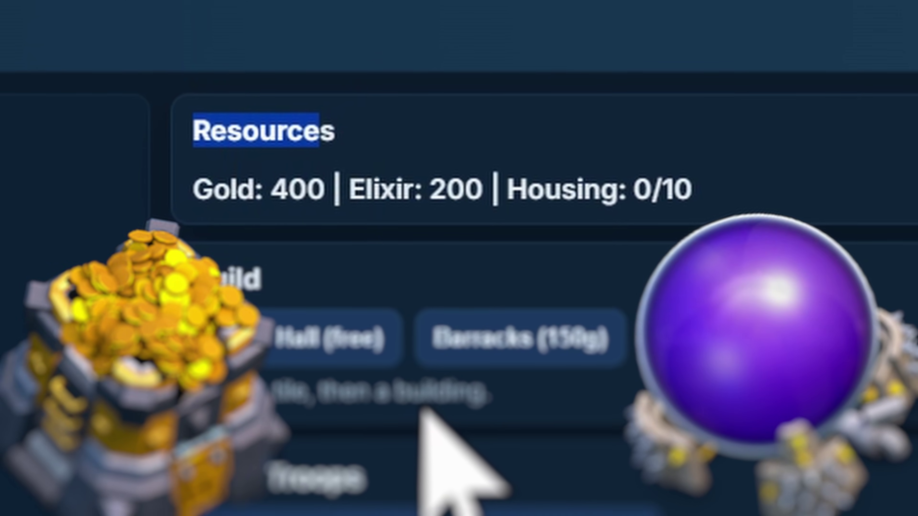
# Review the Build and Train Troops panels, then zoom and pan the isometric map.
pyautogui.doubleClick(226, 276)
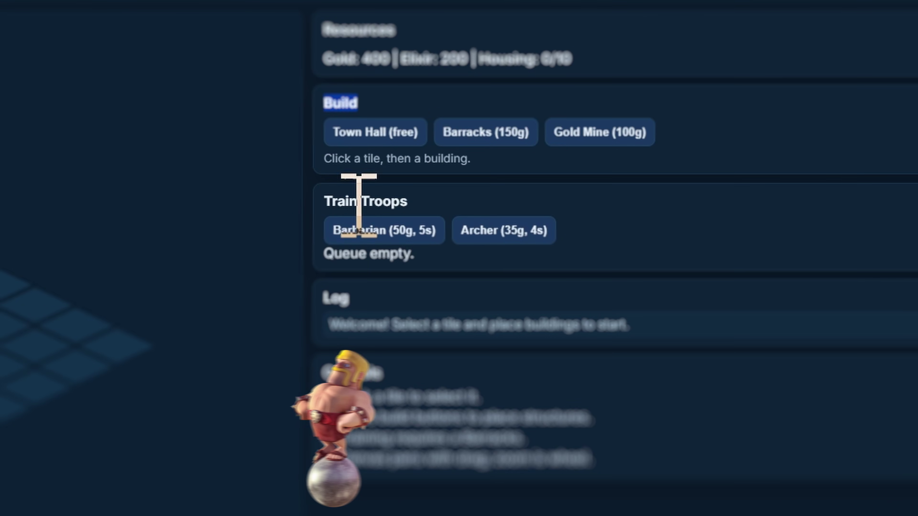
pyautogui.moveTo(358, 205); pyautogui.dragTo(416, 205)
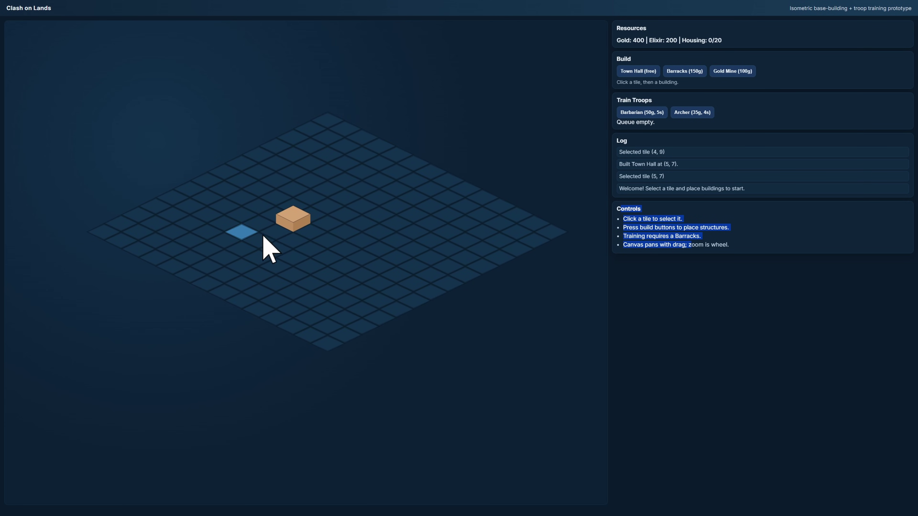
pyautogui.scroll(5, 264, 237)
pyautogui.moveTo(257, 417); pyautogui.dragTo(383, 246)
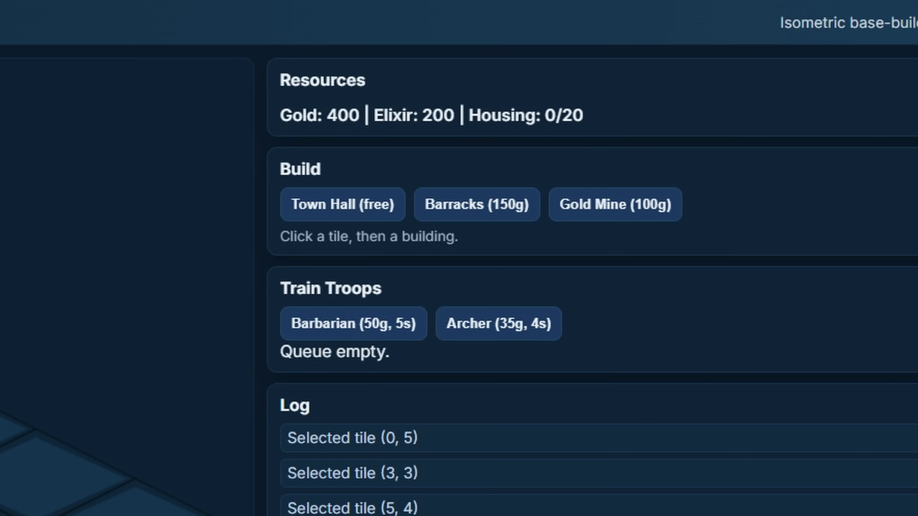
# Build a Barracks at (0, 5), a Gold Mine at (2, 4), and Town Halls at (4, 2) and (6, 2).
pyautogui.click(510, 204)
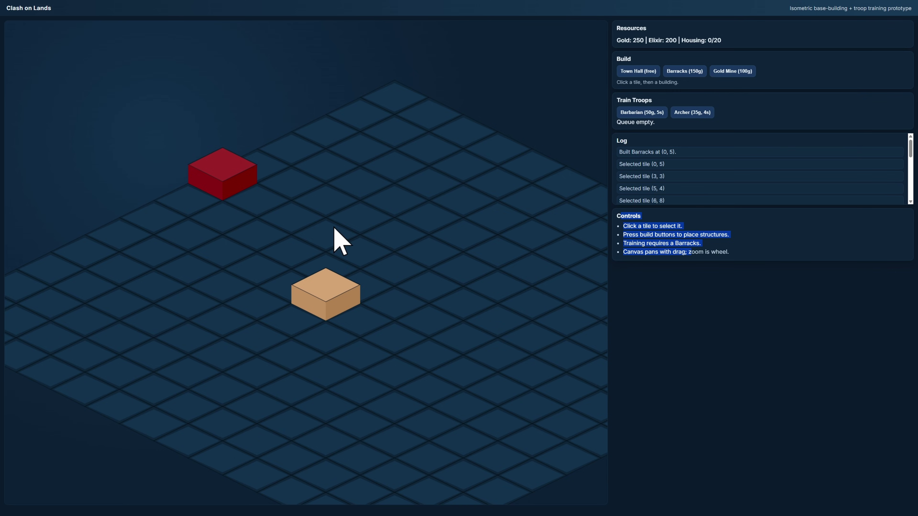
pyautogui.click(596, 279)
pyautogui.click(733, 70)
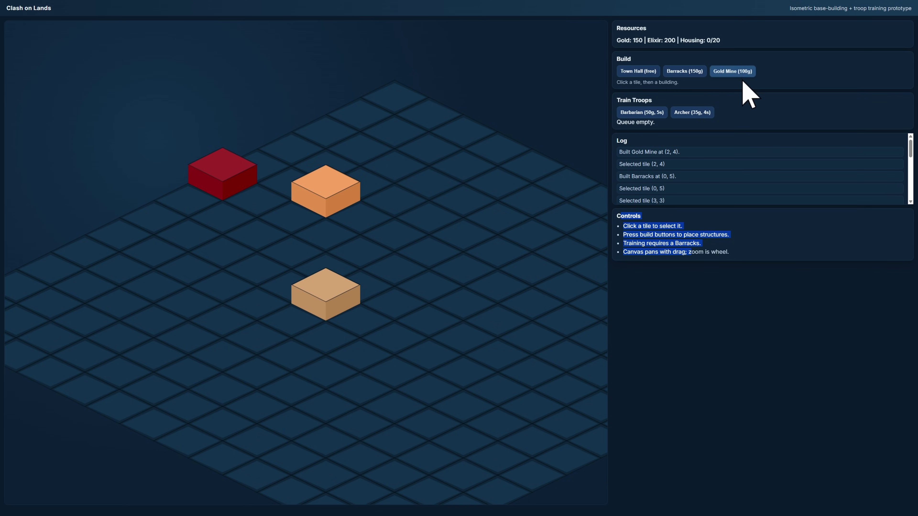
pyautogui.click(463, 206)
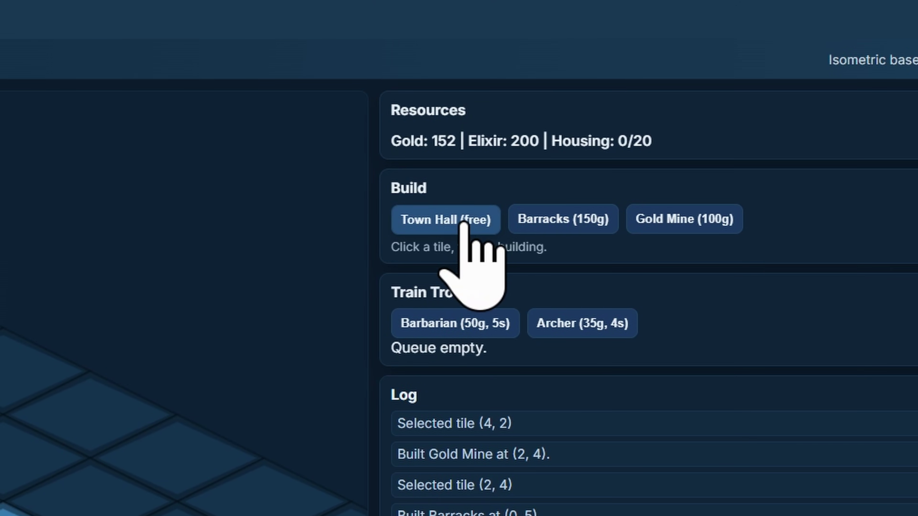
pyautogui.click(462, 222)
pyautogui.click(215, 410)
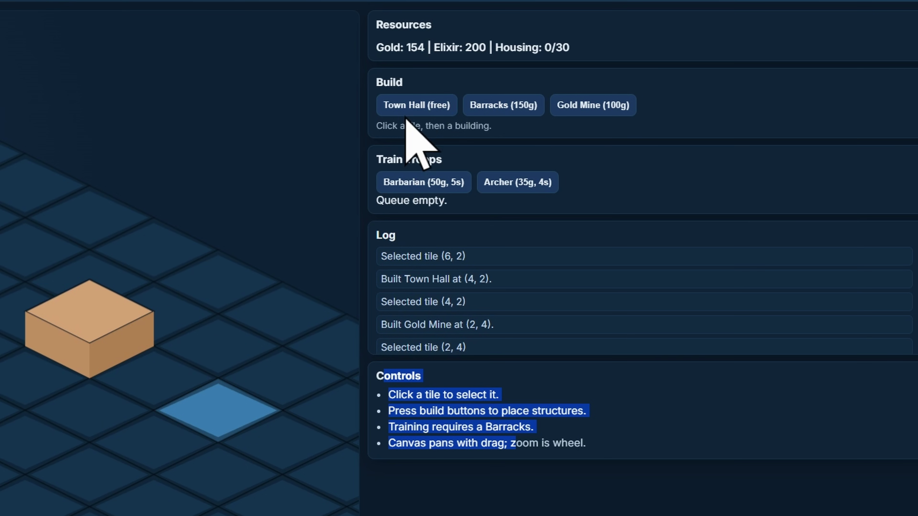
pyautogui.click(437, 224)
# Add Town Halls at (4, 3) and (4, 1), then queue Barbarians for training.
pyautogui.click(25, 343)
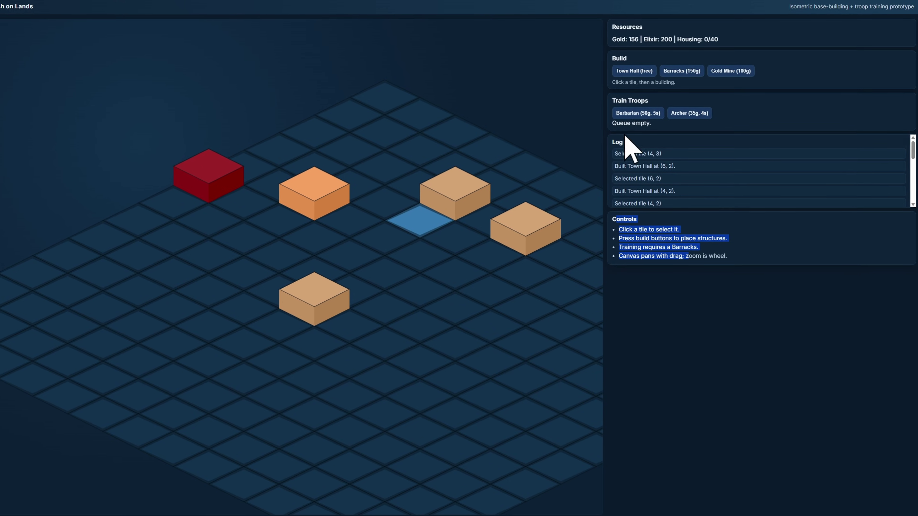
pyautogui.click(416, 105)
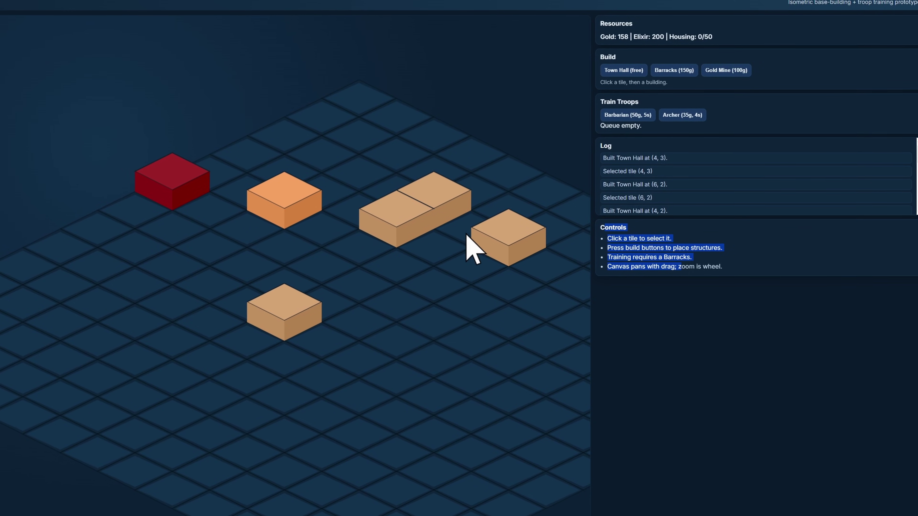
pyautogui.click(484, 195)
pyautogui.click(619, 71)
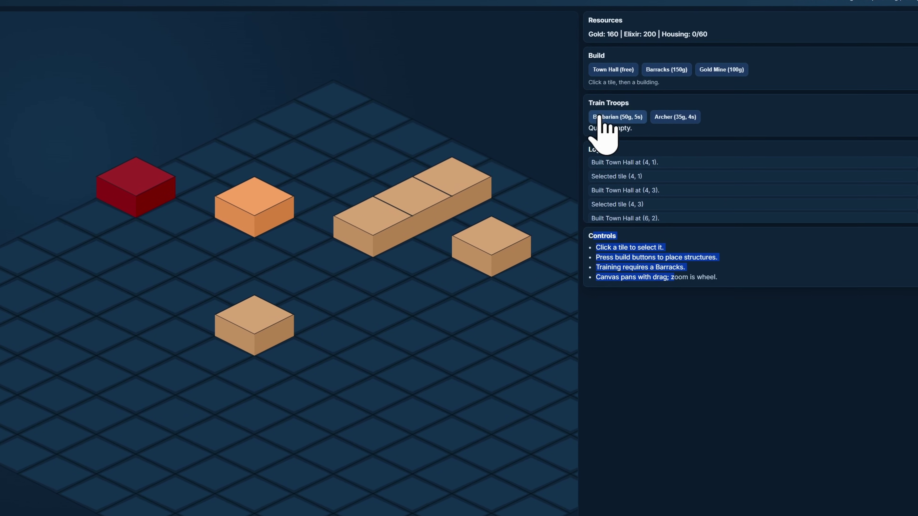
pyautogui.click(316, 352)
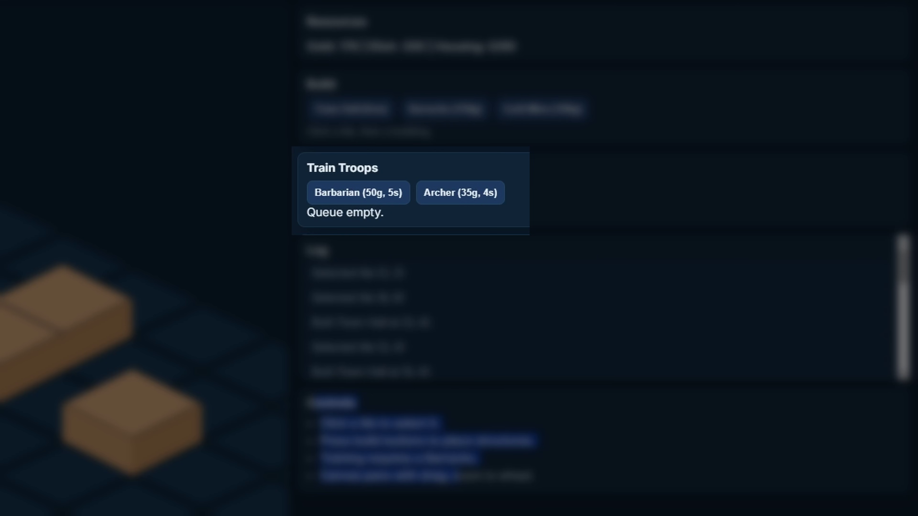
pyautogui.click(372, 200)
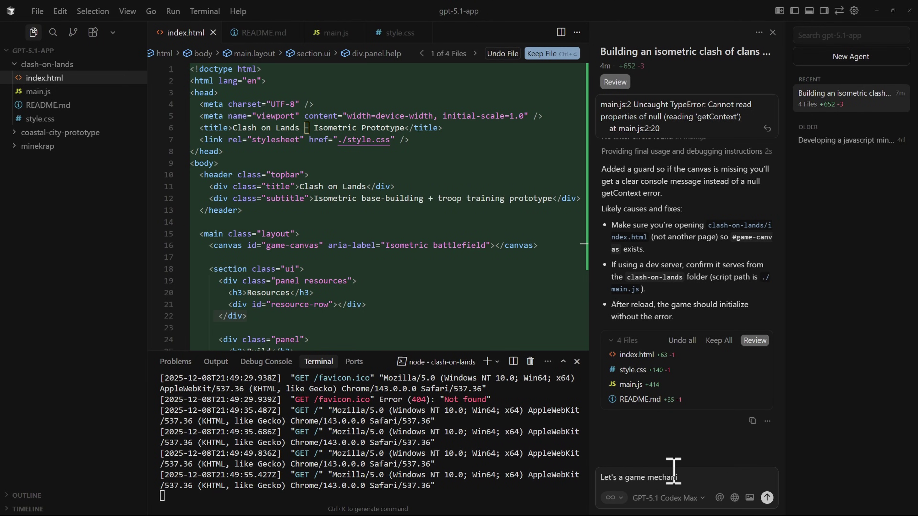
# Ask for a mechanic to attack other bases with trained troops and review the reply's how-to-try steps.
pyautogui.write('c where I can')
pyautogui.write(' attack other bases using the troops I have trained')
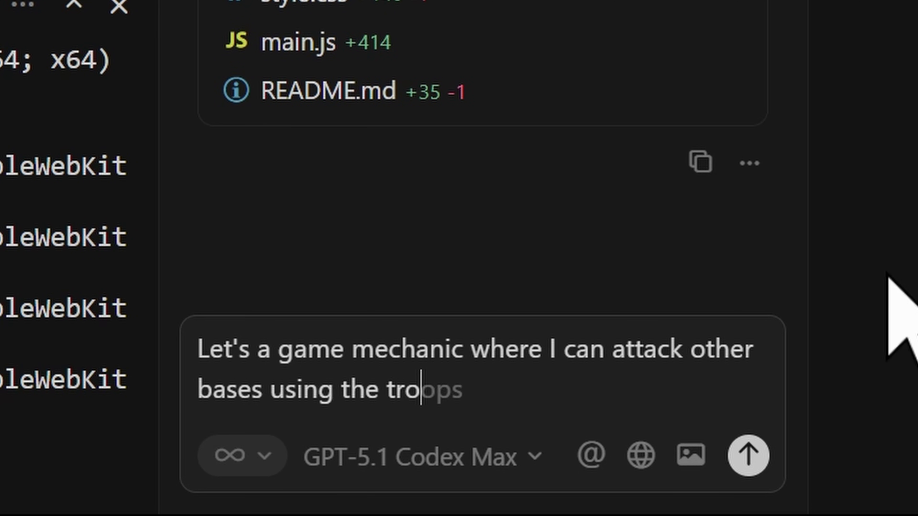
pyautogui.press('Return')
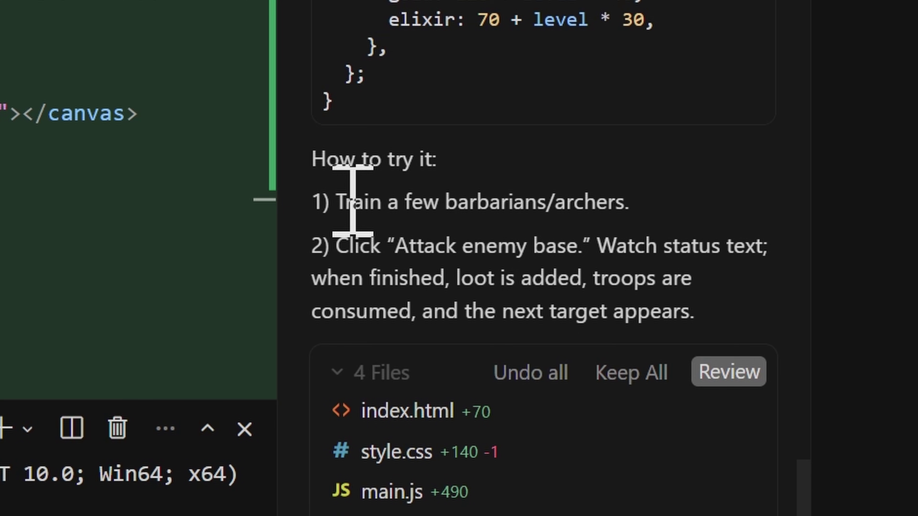
pyautogui.moveTo(614, 278); pyautogui.dragTo(719, 283)
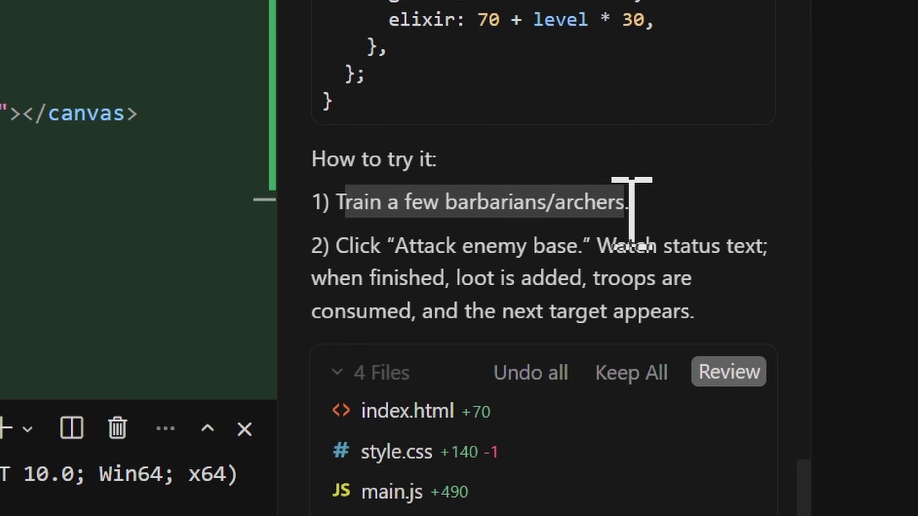
pyautogui.moveTo(631, 210); pyautogui.dragTo(633, 210)
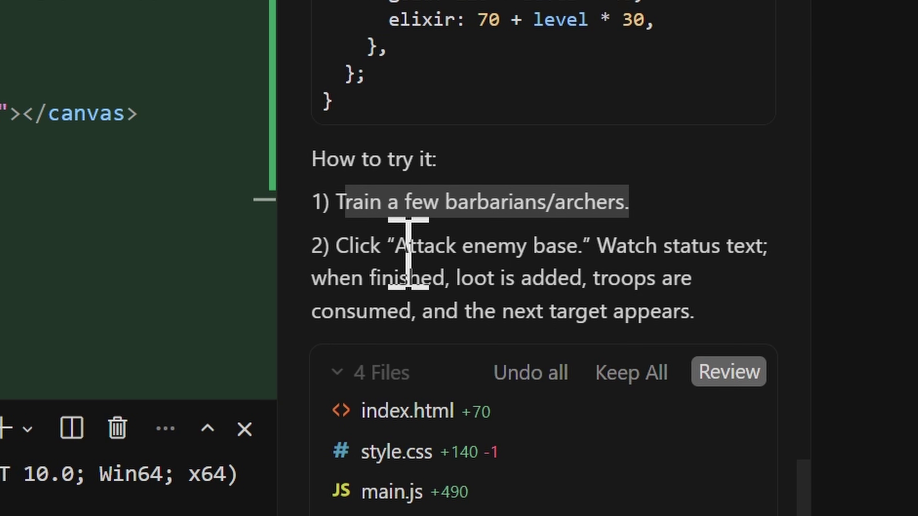
pyautogui.moveTo(616, 246); pyautogui.dragTo(746, 247)
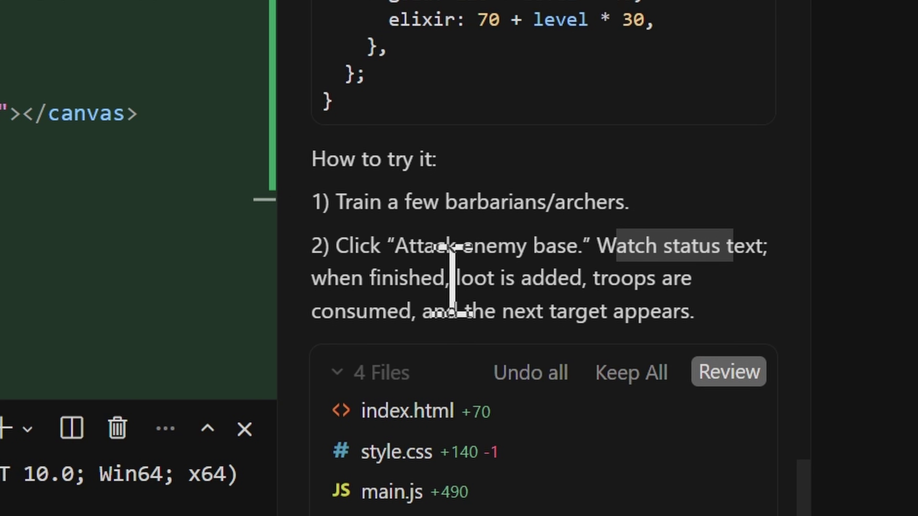
pyautogui.moveTo(452, 280); pyautogui.dragTo(664, 288)
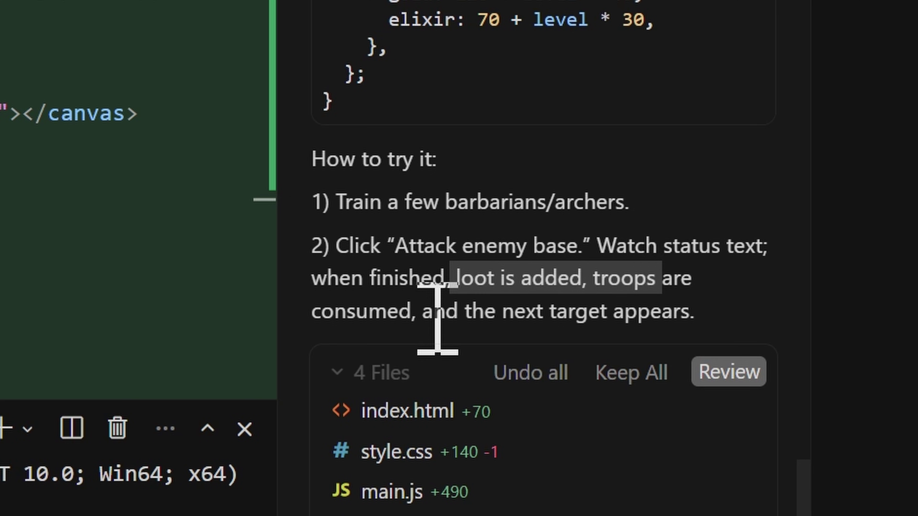
pyautogui.moveTo(417, 312); pyautogui.dragTo(697, 348)
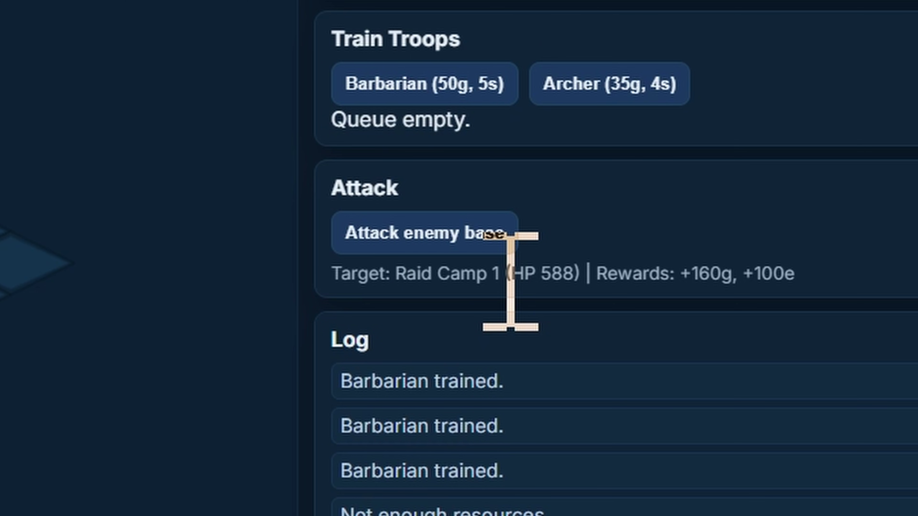
# Attack Raid Camp 1, winning 160 gold and 100 elixir, then select a few map tiles.
pyautogui.click(452, 237)
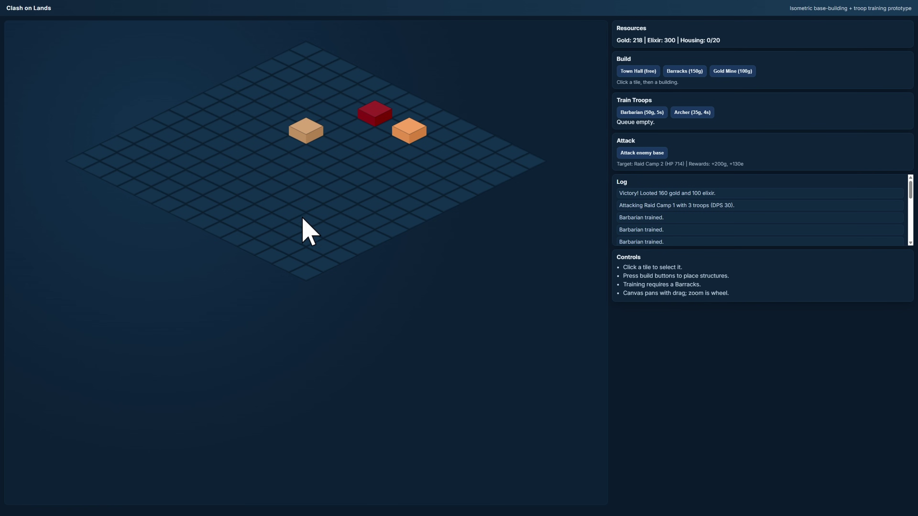
pyautogui.click(305, 208)
pyautogui.click(191, 164)
pyautogui.click(191, 164)
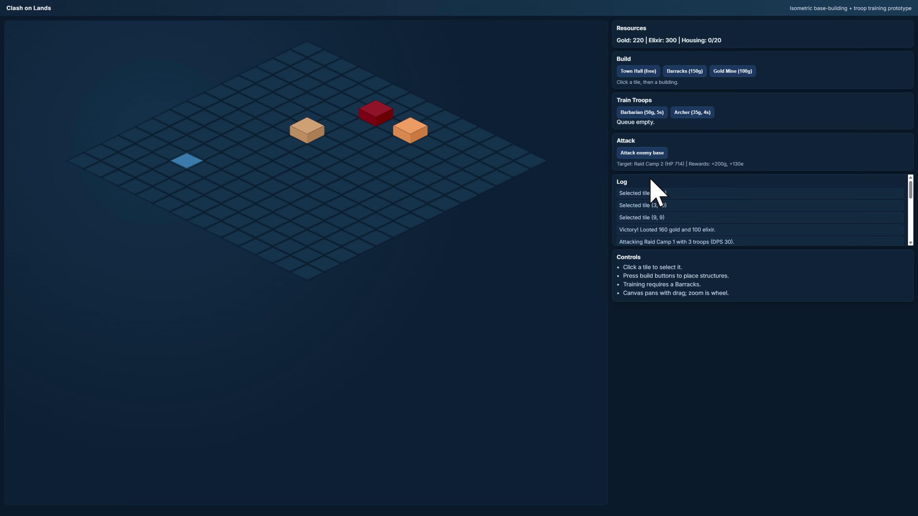
pyautogui.hotkey('alt', 'Tab')
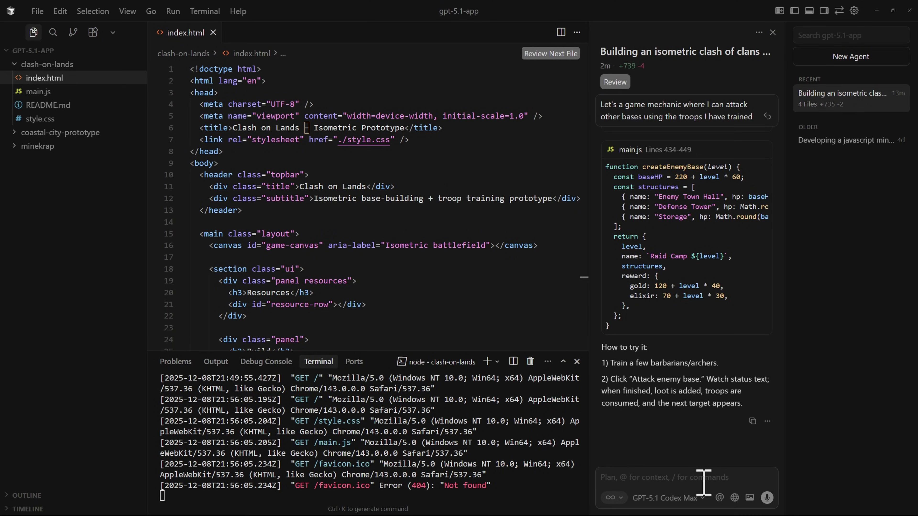
# Tell the agent attacking should open an enemy base for troop deployment, and review its deployment steps.
pyautogui.write('That was not really "clan of clan" game-like. I was hoping by clicking th')
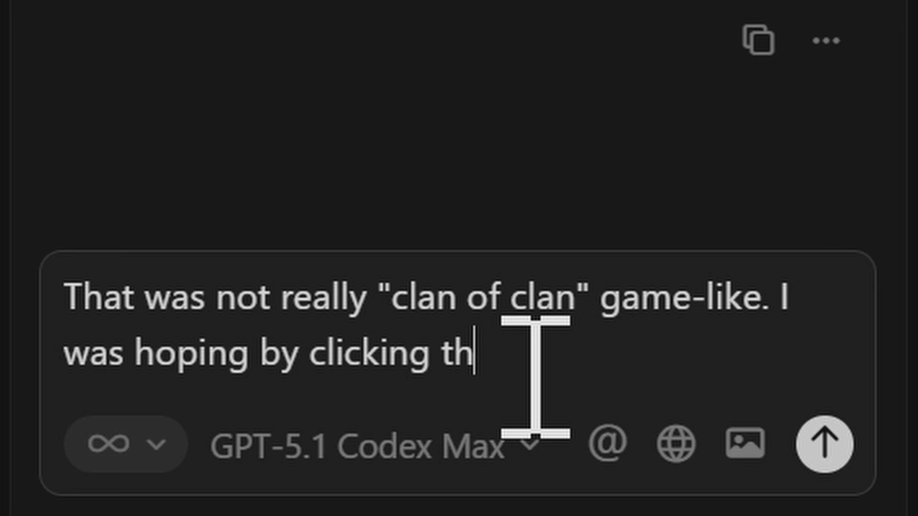
pyautogui.write('e attack button,')
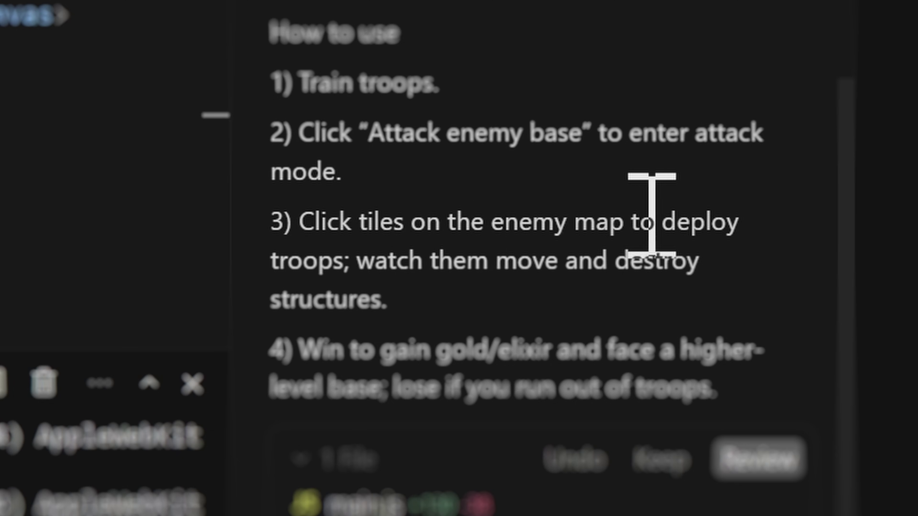
pyautogui.moveTo(652, 215); pyautogui.dragTo(688, 221)
pyautogui.moveTo(305, 261); pyautogui.dragTo(733, 281)
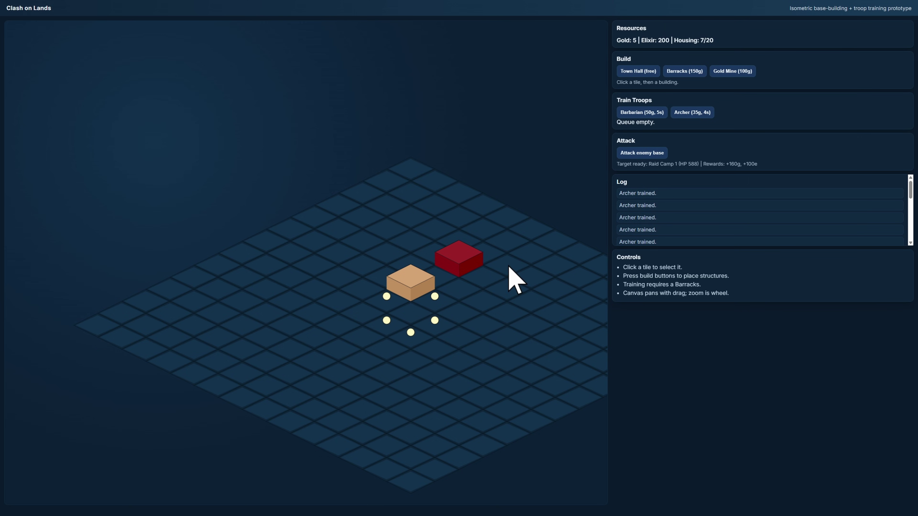
# Attack the enemy camp, deploying archers at tiles (7,3), (11,4), (11,11), (6,10), (7,4) and (12,11).
pyautogui.click(633, 154)
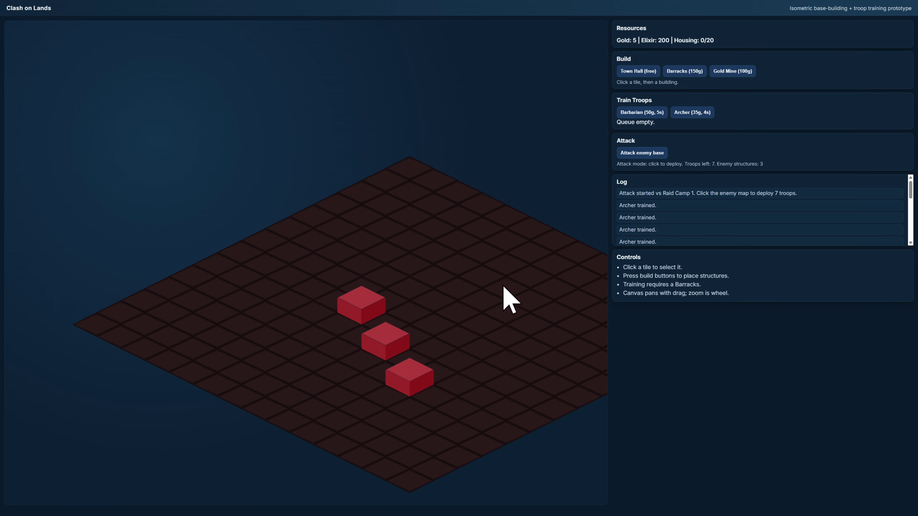
pyautogui.moveTo(506, 301); pyautogui.dragTo(443, 267)
pyautogui.click(443, 267)
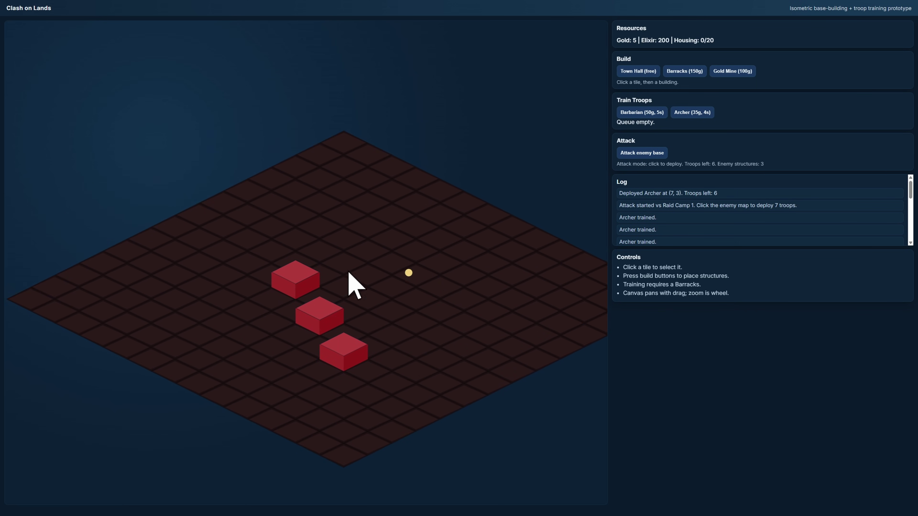
pyautogui.click(532, 326)
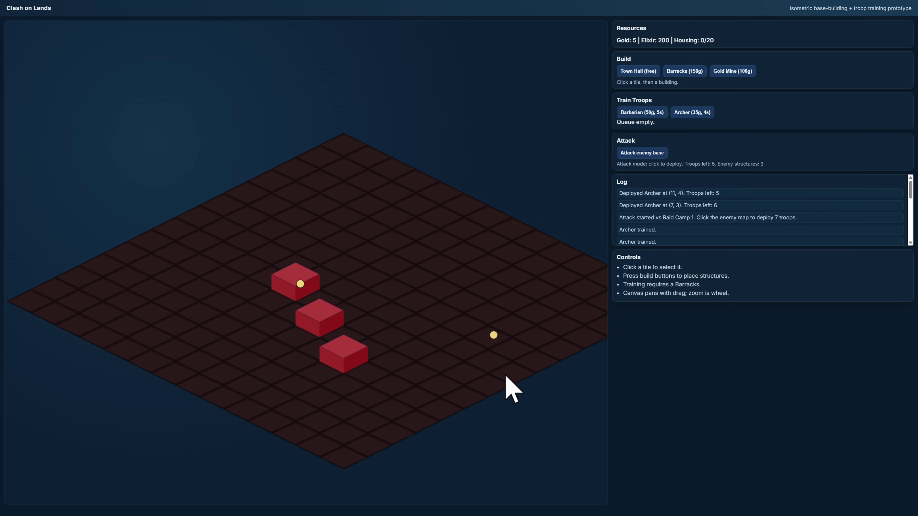
pyautogui.click(327, 422)
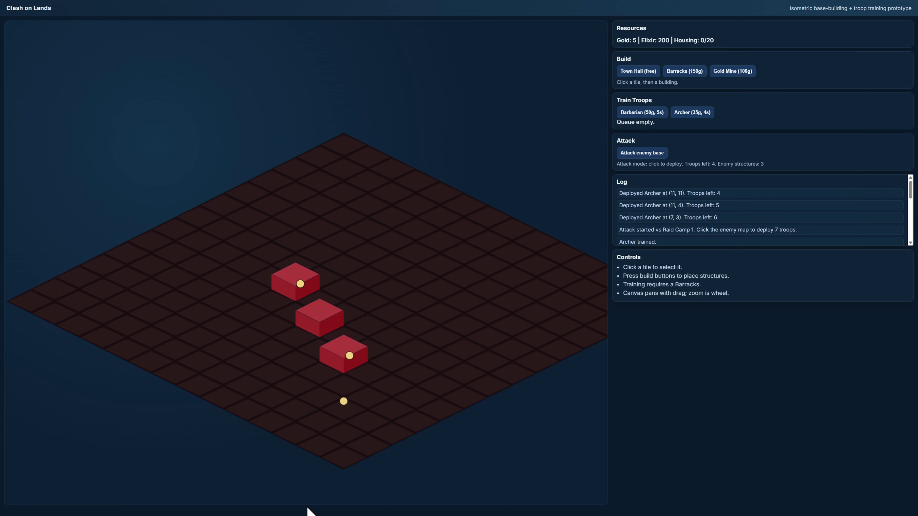
pyautogui.click(246, 354)
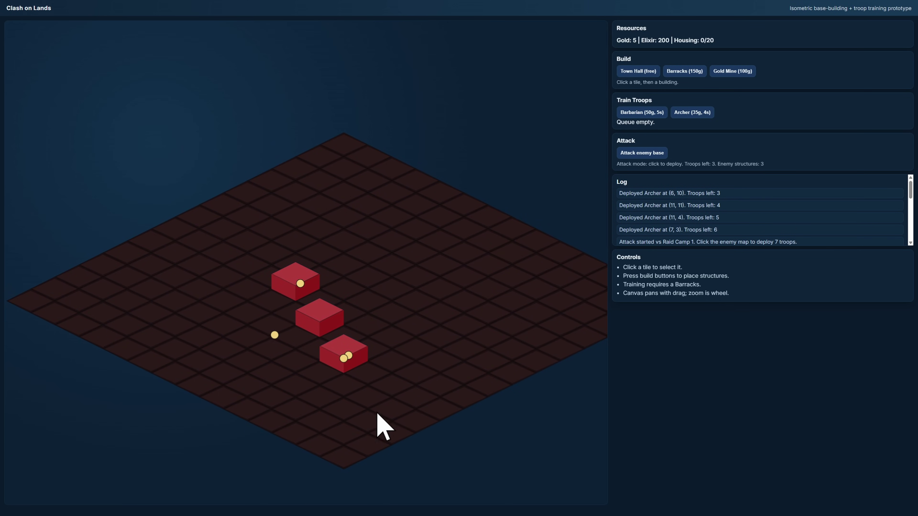
pyautogui.click(422, 296)
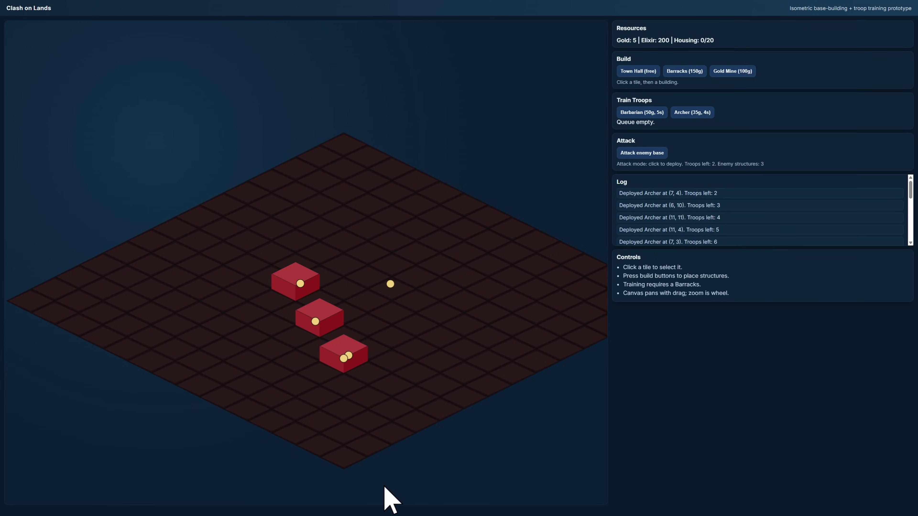
pyautogui.click(370, 447)
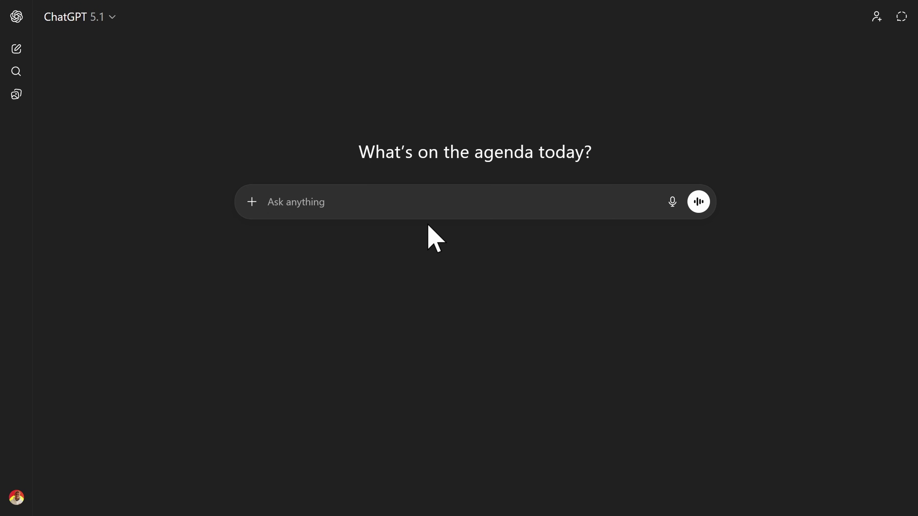
# Prompt for a transparent 1:1 isometric 2.5D pre-rendered building inspired by Clash of Clans.
pyautogui.write('On a 1:1 aspect ratio. Transparent imn')
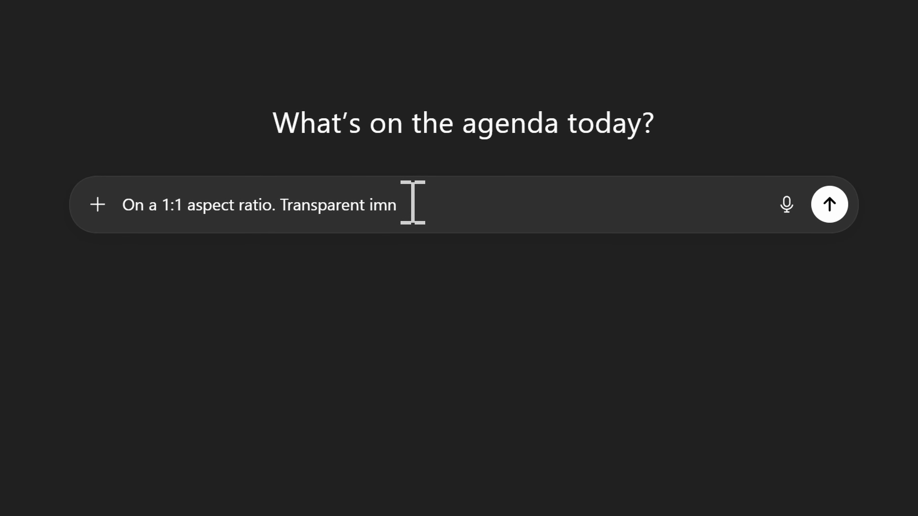
pyautogui.press('BackSpace')
pyautogui.write('age. Make me a 2.5D image (pre-rendered 3D image) of a building inspired by Clash of Clans')
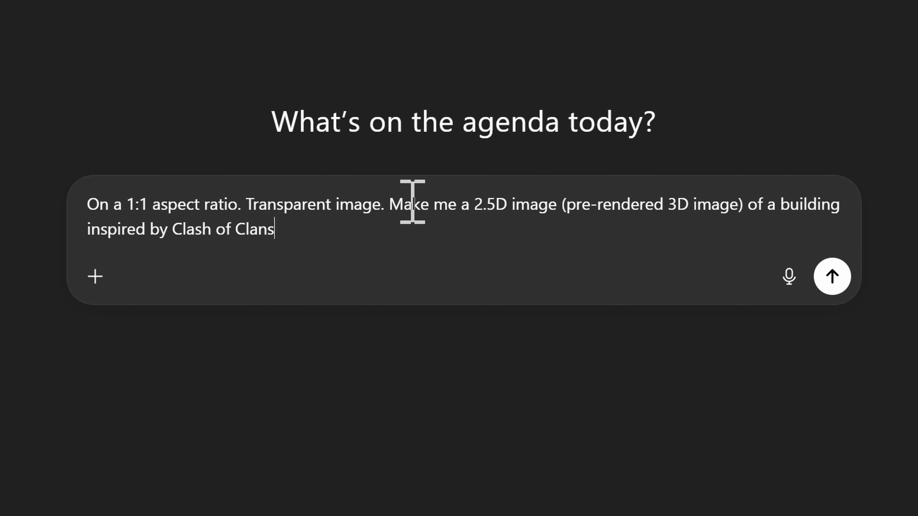
pyautogui.write('transparent. Isometri')
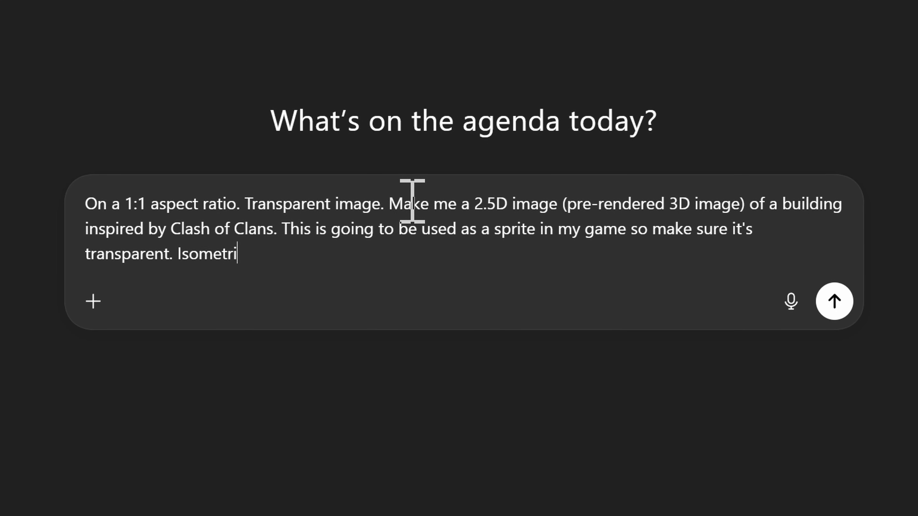
pyautogui.write("c projection must be followed. It's a method for visualizing 3D objects in ")
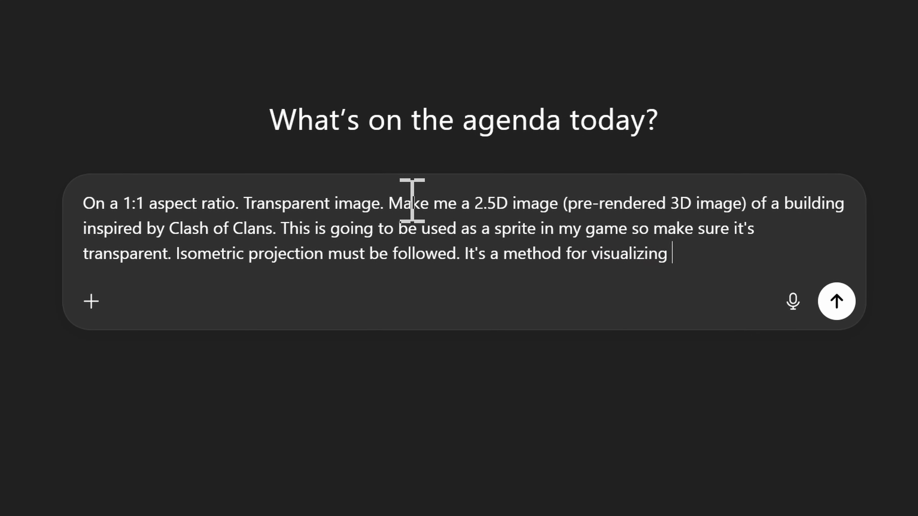
pyautogui.write('two dimensions. When we use t')
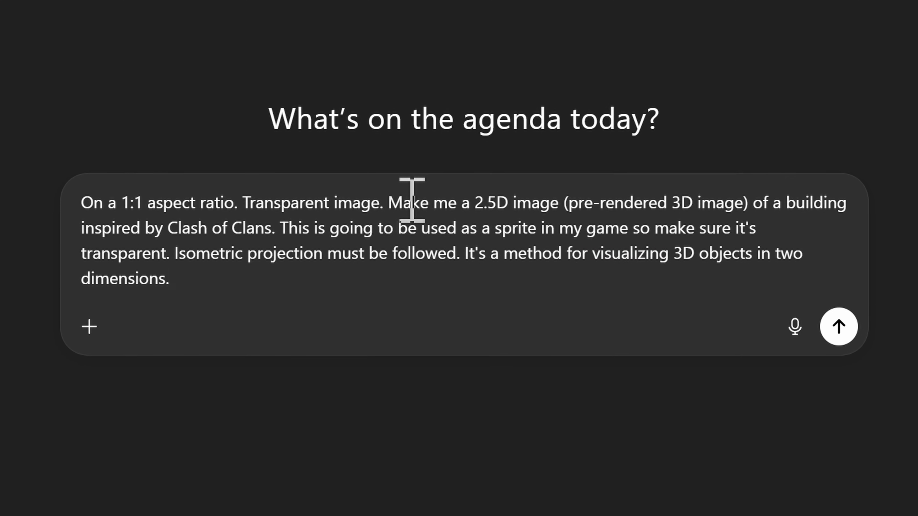
pyautogui.write('his projection we make the angles between x, y and z axis equal to 120 degrees.')
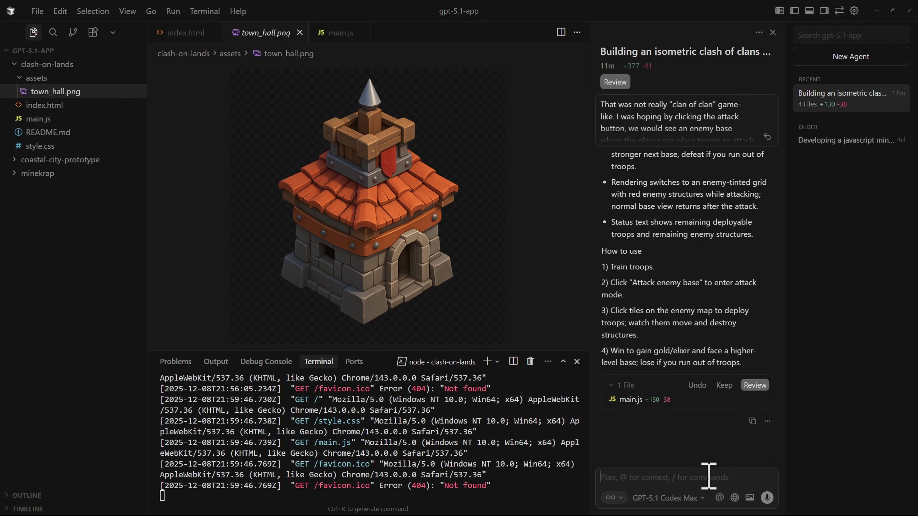
# Attach town_hall.png and ask the agent to use it as the Town Hall image.
pyautogui.write('@')
pyautogui.press('Return')
pyautogui.write('please use this image')
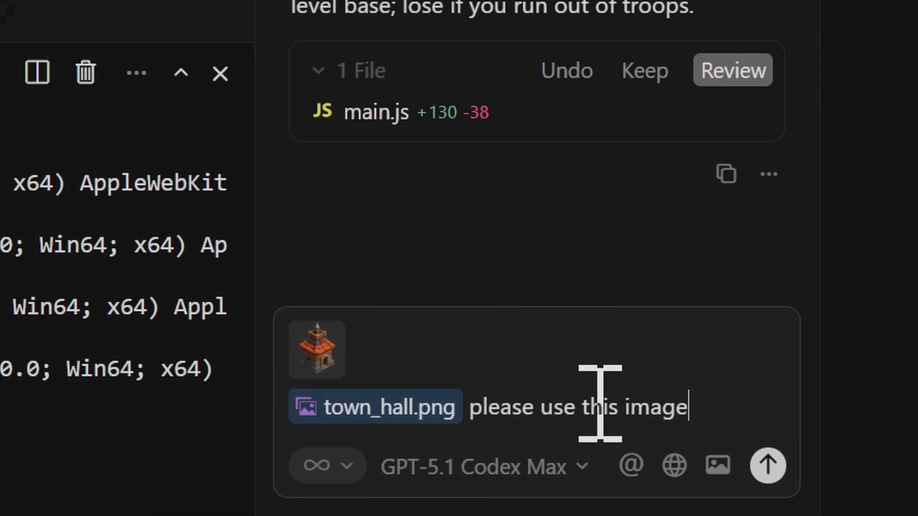
pyautogui.write(' for the town ha')
pyautogui.press('Return')
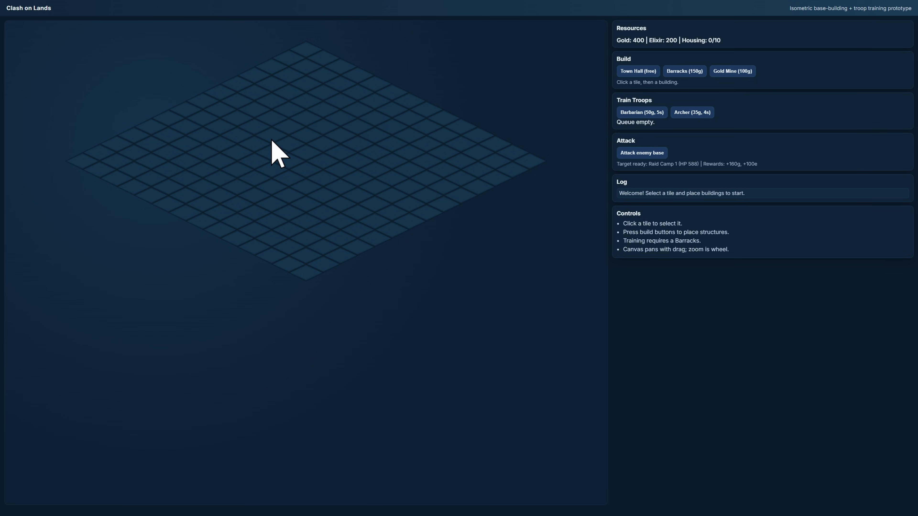
# Build a Town Hall on tile (6, 6) and start requesting that it take 4 tiles.
pyautogui.click(351, 244)
pyautogui.click(650, 71)
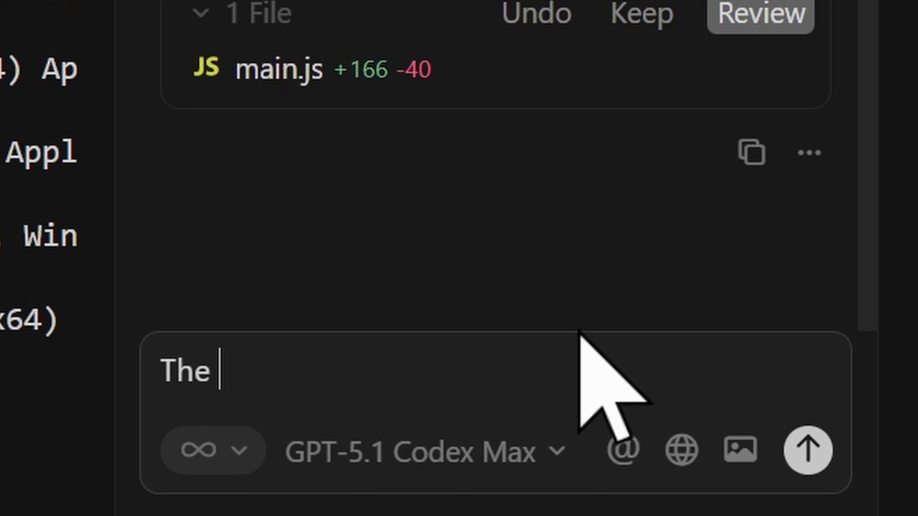
pyautogui.write('town hall should take 4 t')
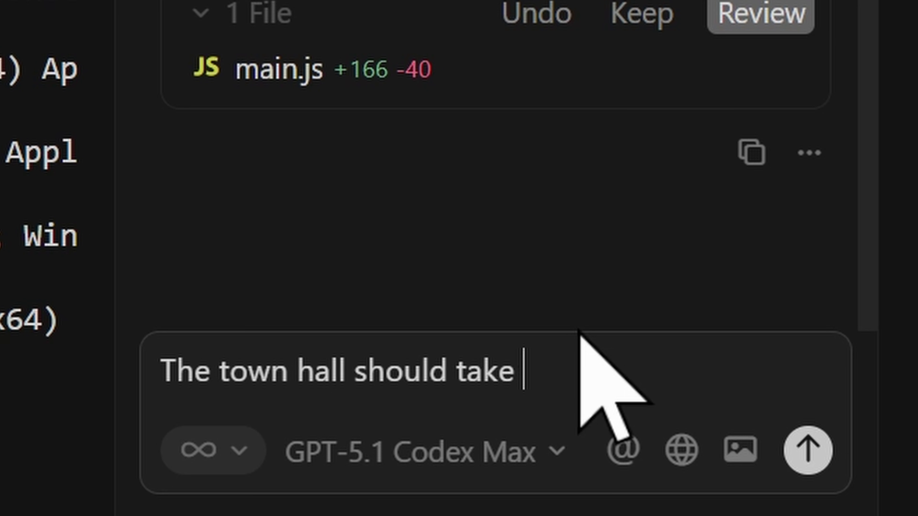
pyautogui.write('il')
# Send the four-tile Town Hall request and begin describing select-then-hover building placement.
pyautogui.press('Return')
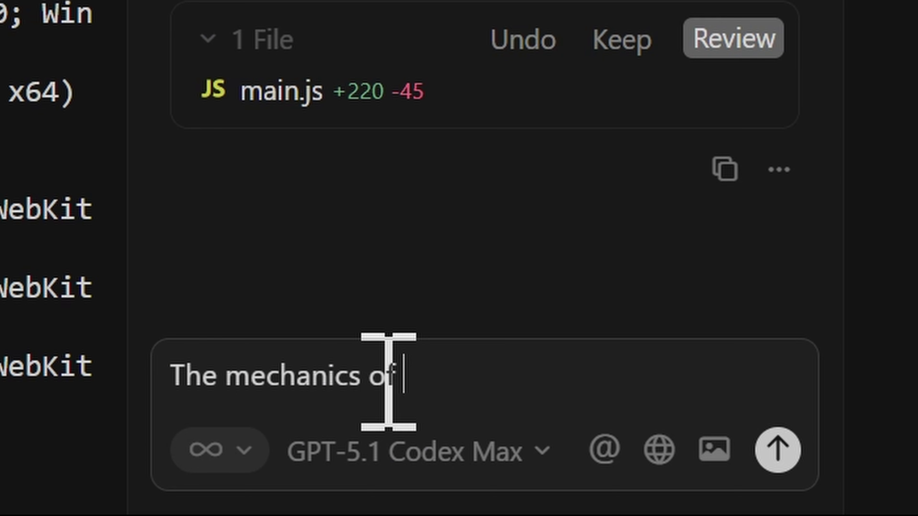
pyautogui.write("f building is wrong. It's supposed to be like, select a building, and then hover around the grid to p")
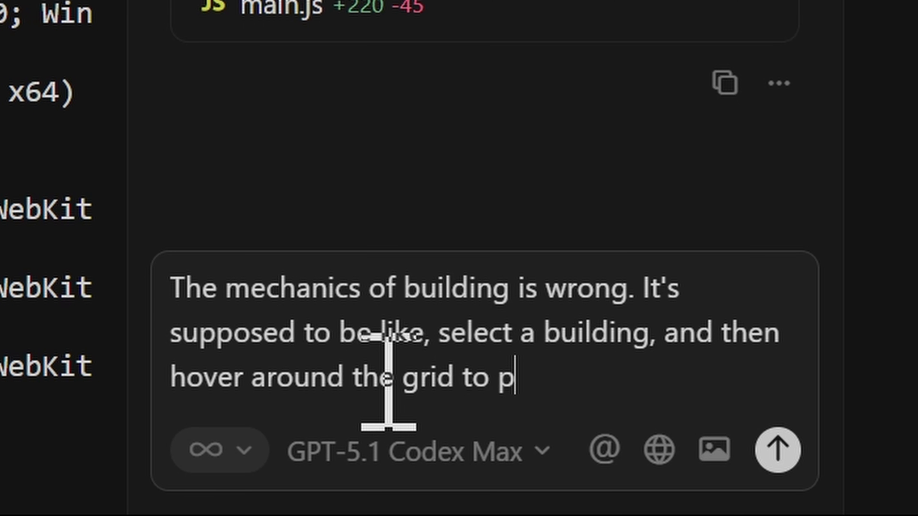
pyautogui.write('lace the building. There should be green for okay to build a')
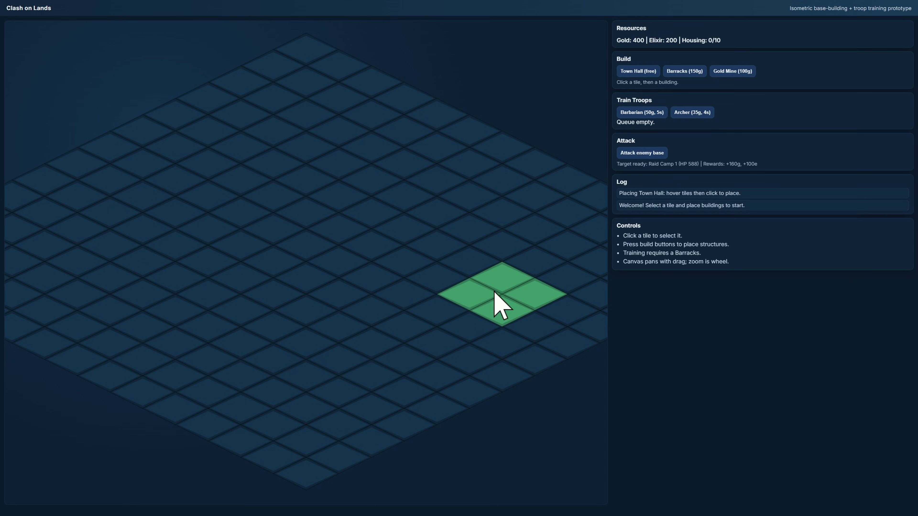
# Place the Town Hall at tile (3, 5), and ask the agent to move the image further.
pyautogui.click(227, 199)
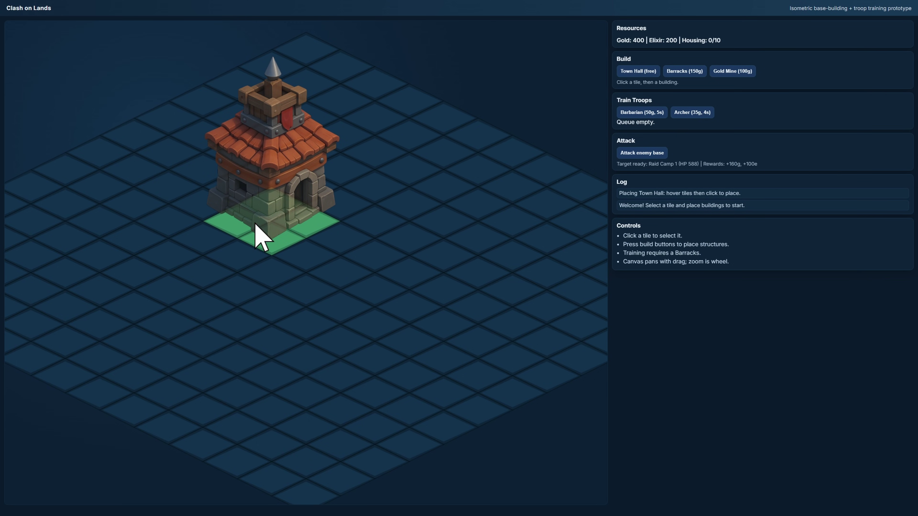
pyautogui.click(227, 210)
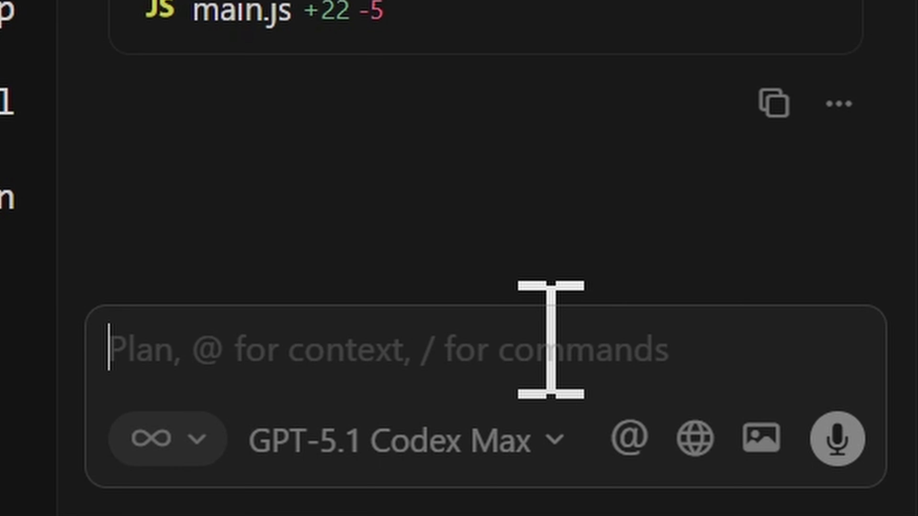
pyautogui.write('Can you move the image more do')
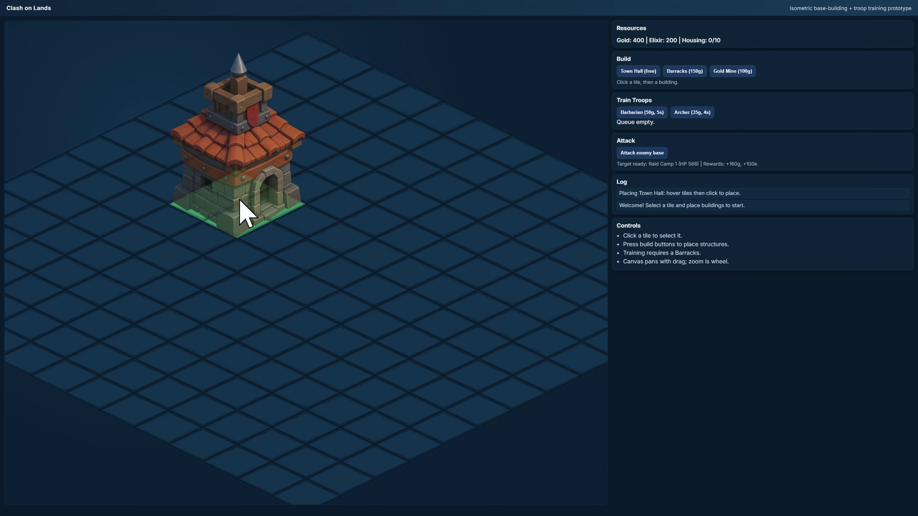
pyautogui.click(240, 201)
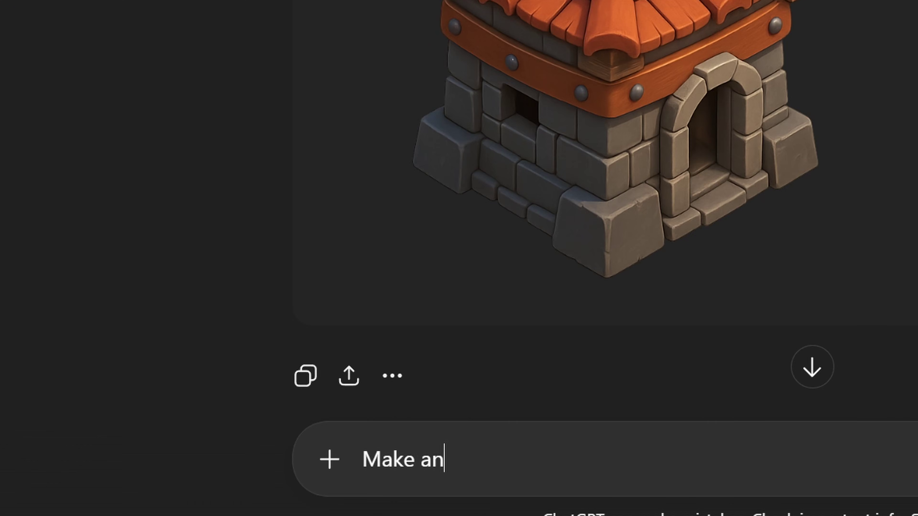
# Request a grass tile image, then place a Town Hall and a Barracks on the grass map.
pyautogui.write('other image but this time for gra')
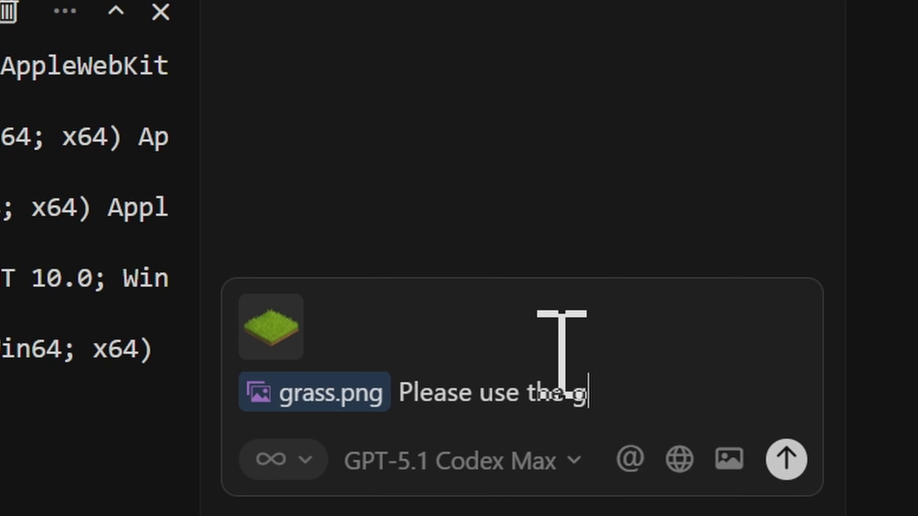
pyautogui.press('Return')
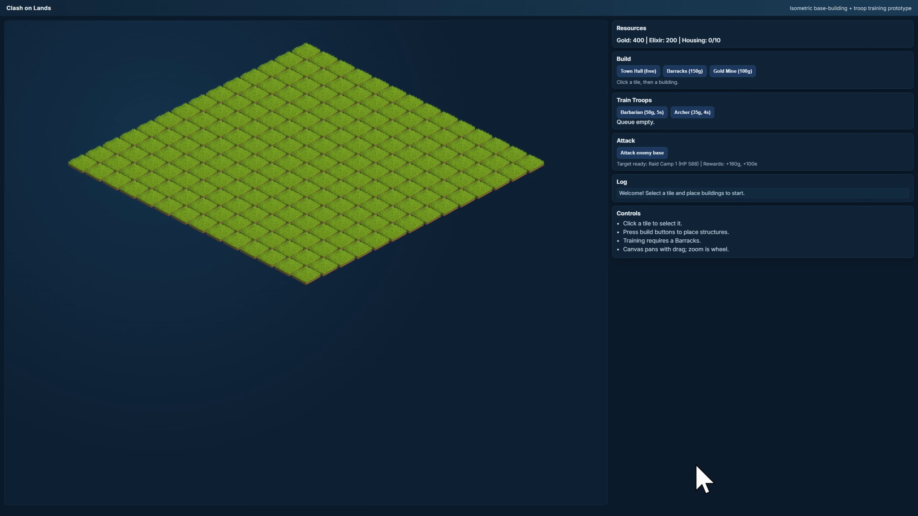
pyautogui.scroll(5, 293, 250)
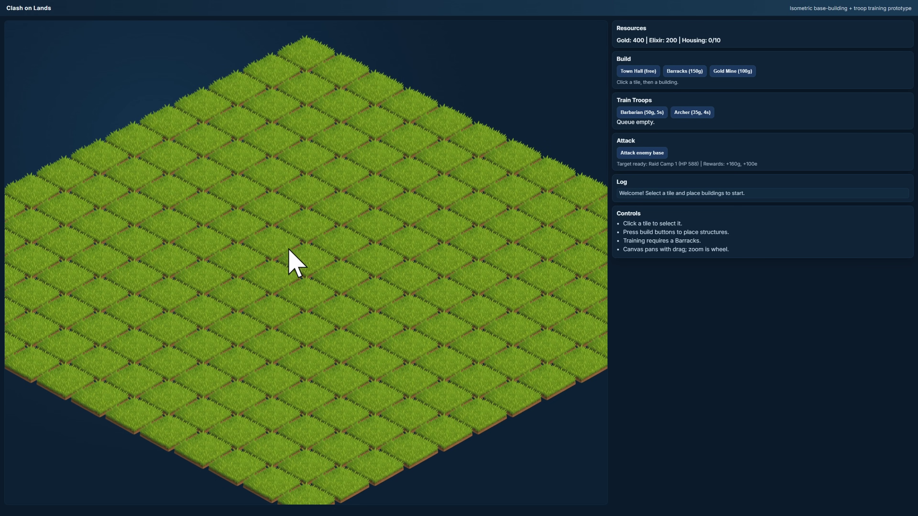
pyautogui.click(636, 72)
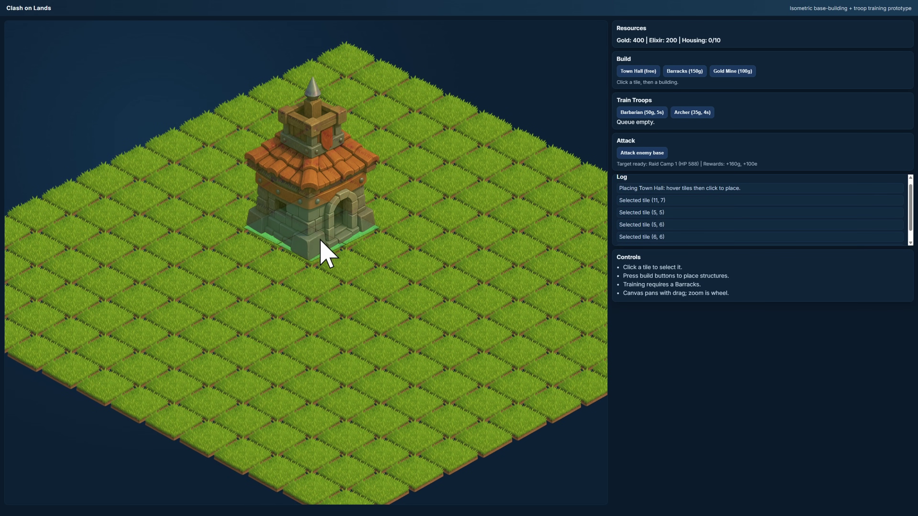
pyautogui.click(293, 221)
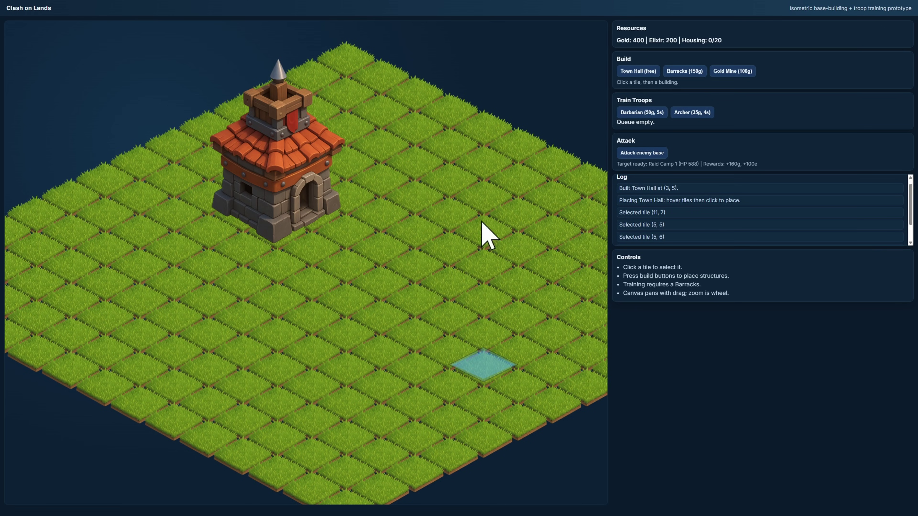
pyautogui.click(684, 71)
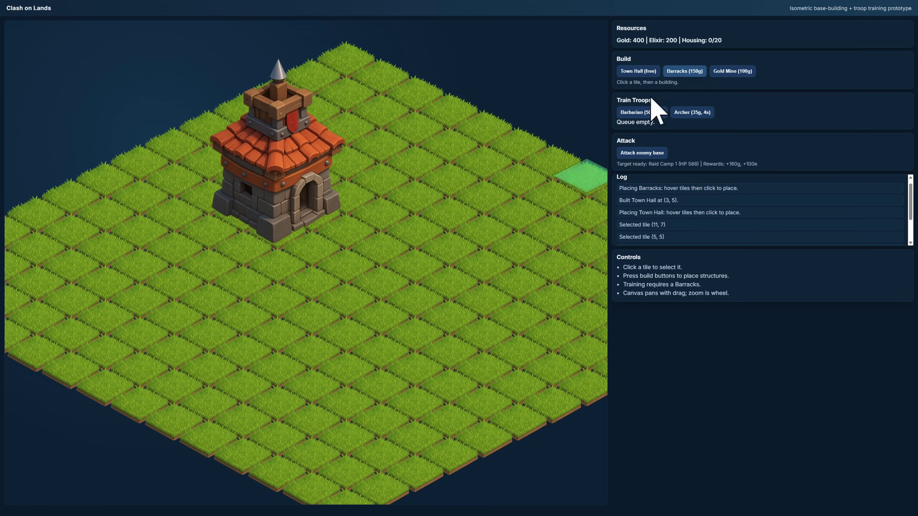
pyautogui.click(405, 235)
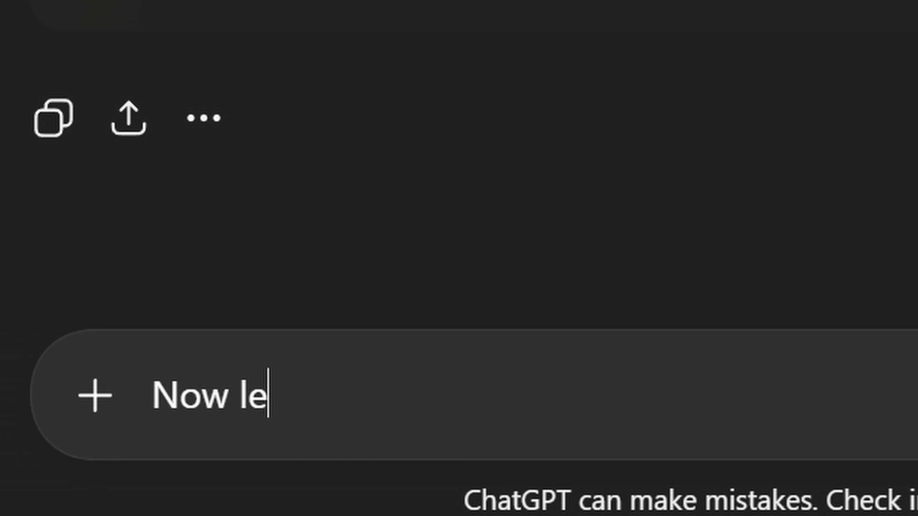
# Ask the agent to create the barracks building image, and rate the result as good.
pyautogui.write("t's create the barracks building")
pyautogui.press('Return')
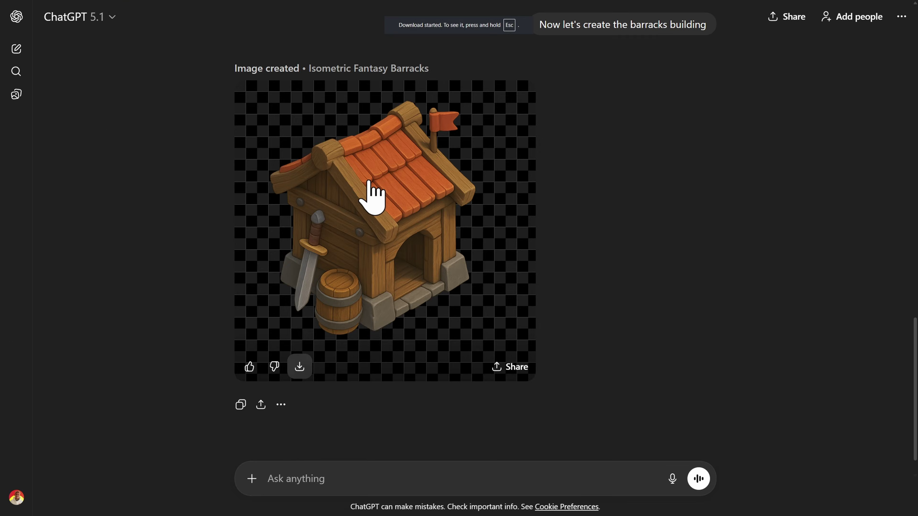
pyautogui.click(254, 374)
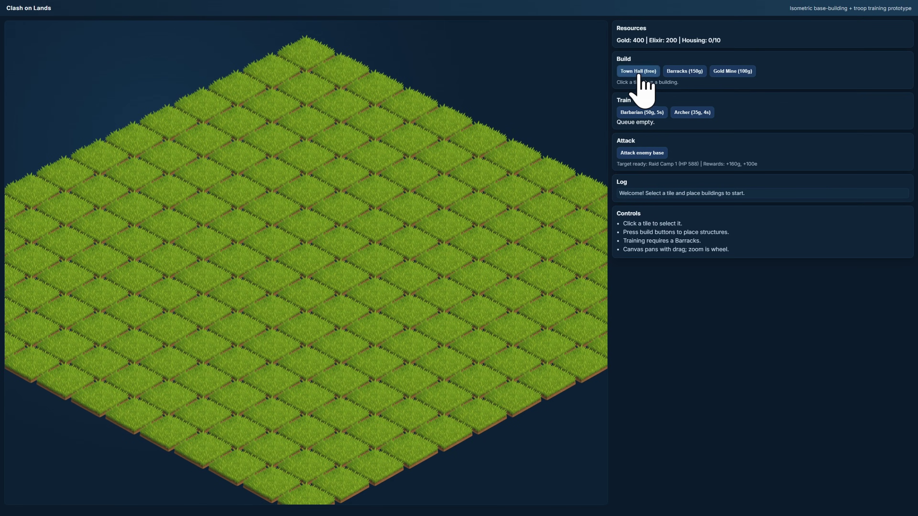
pyautogui.click(638, 72)
# Place a Town Hall, a Barracks beside it, and a Gold Mine below it.
pyautogui.click(216, 198)
pyautogui.click(684, 72)
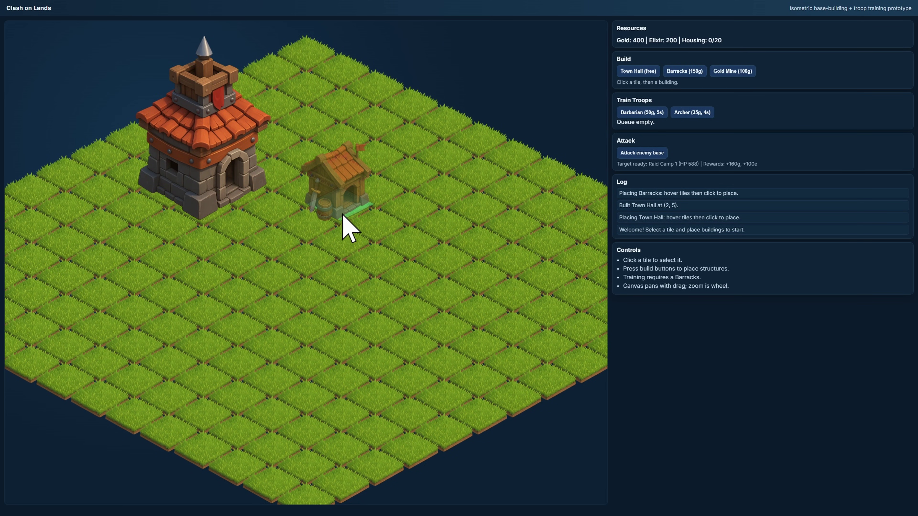
pyautogui.click(367, 207)
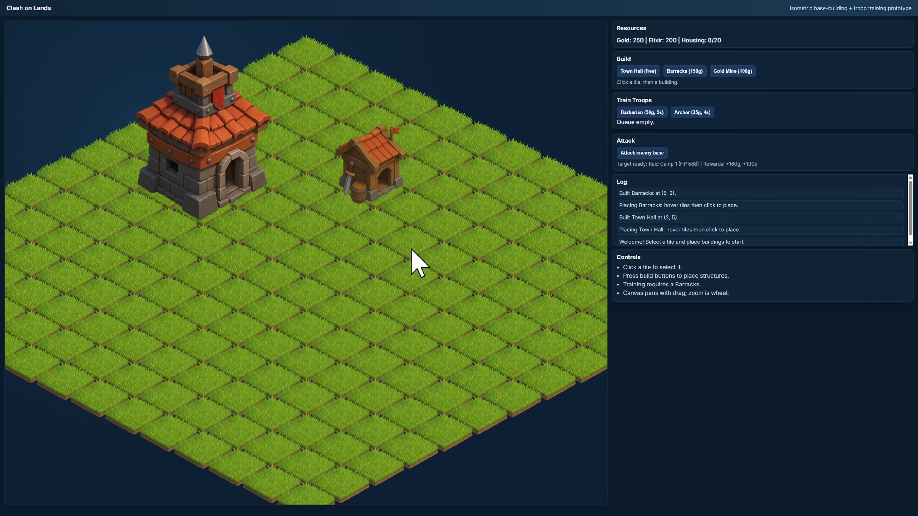
pyautogui.click(732, 71)
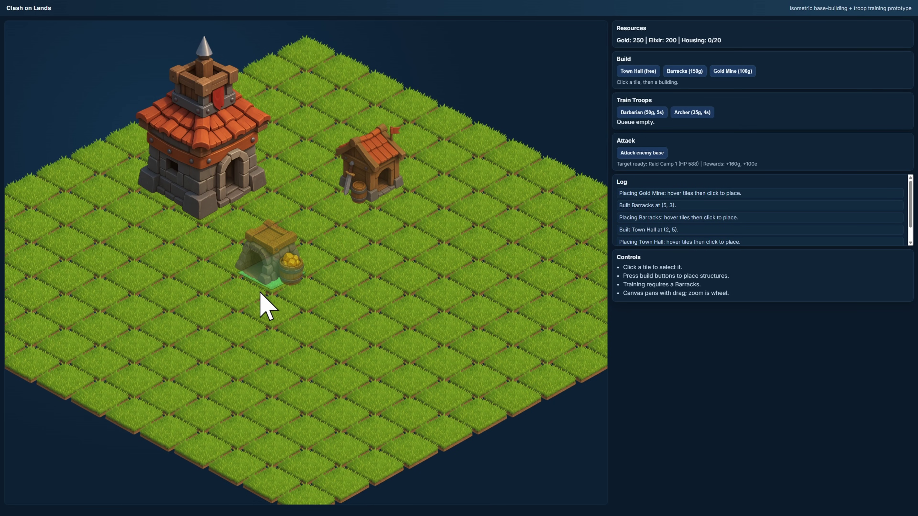
pyautogui.click(274, 282)
# Keep Gemini 3 Pro as the model and paste the prepared game-building prompt.
pyautogui.moveTo(331, 254); pyautogui.dragTo(430, 295)
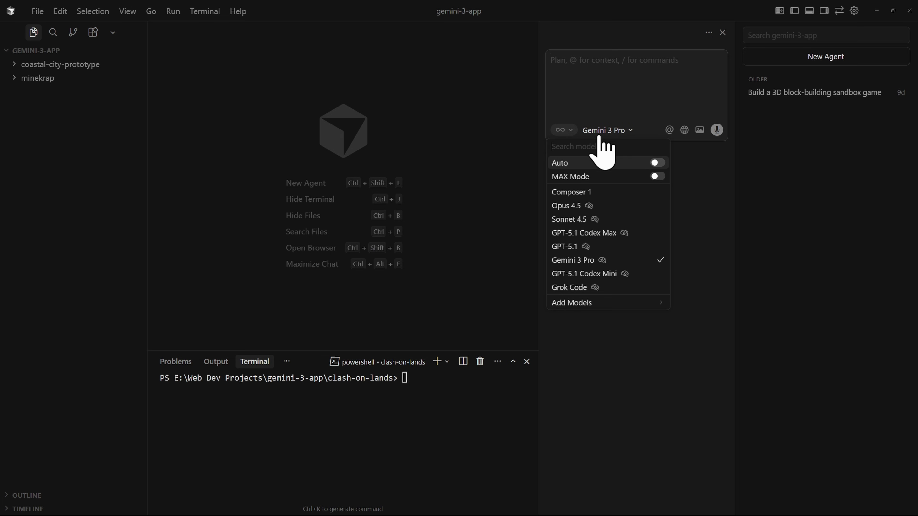
pyautogui.click(615, 74)
pyautogui.write('On a new project folder "clash-on-lands", make a clone of Clash of Clans game. Make sure it uses isometric projection and make sure we can build and train troops. Also, find the best way to build this game because later on we are going to use assets like PNGs of pre-rendered 3D buildings and sprites to make the game look good.')
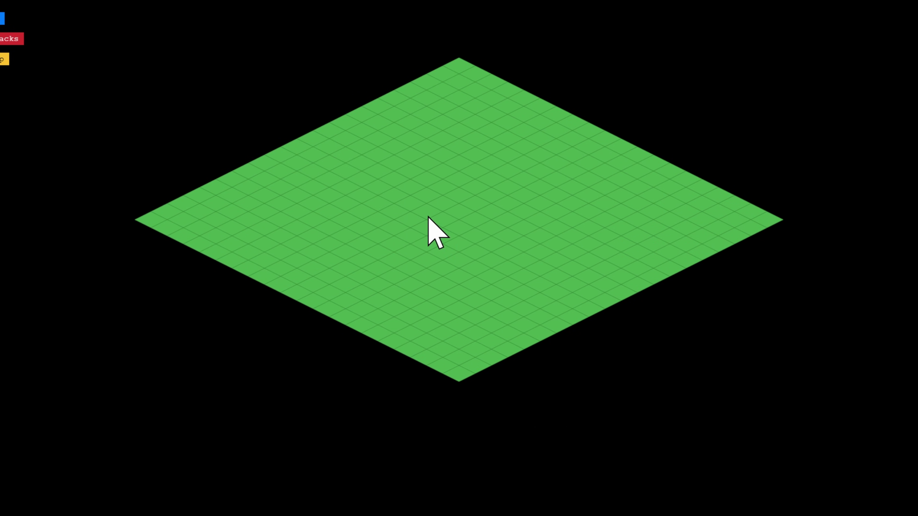
# Build a base and a barracks on the green grid.
pyautogui.press('Left')
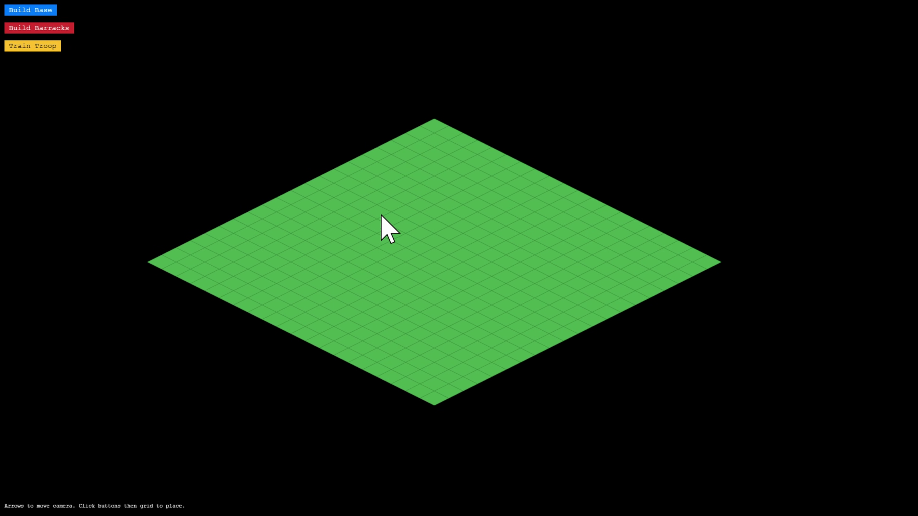
pyautogui.click(410, 241)
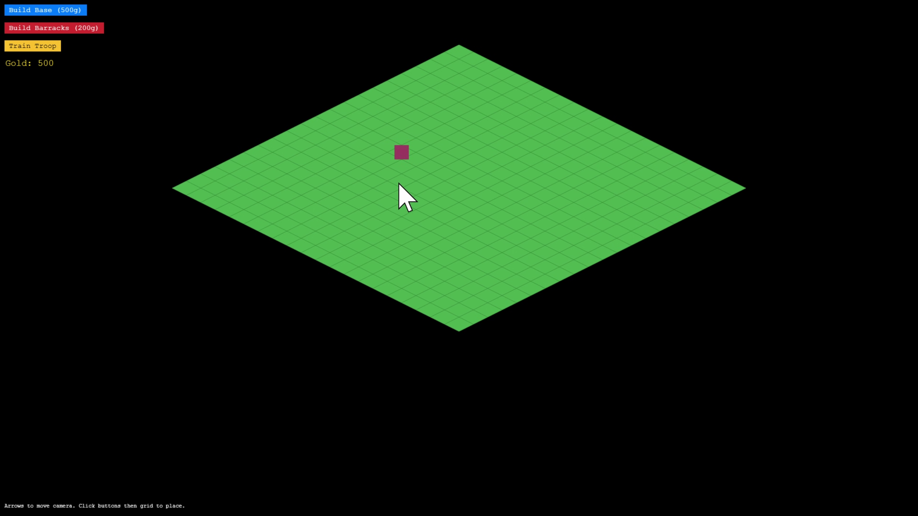
pyautogui.click(490, 197)
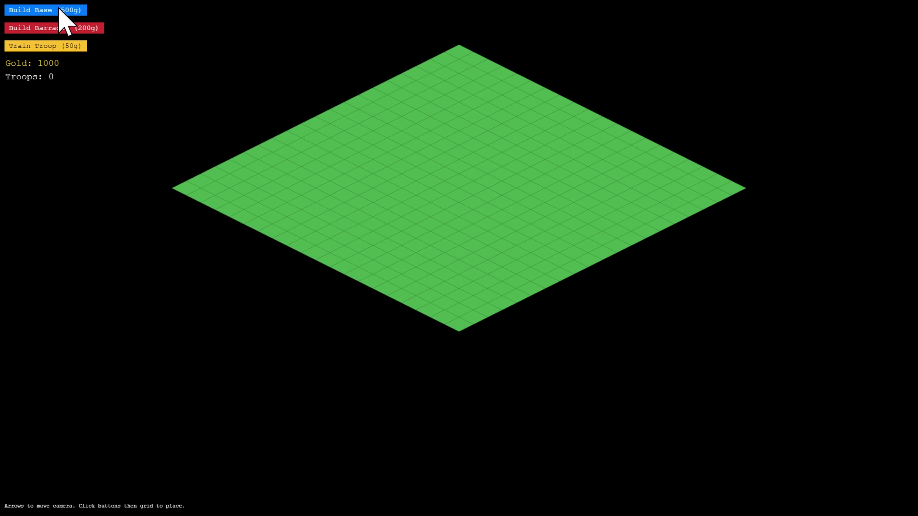
pyautogui.click(62, 10)
pyautogui.click(77, 31)
pyautogui.click(478, 170)
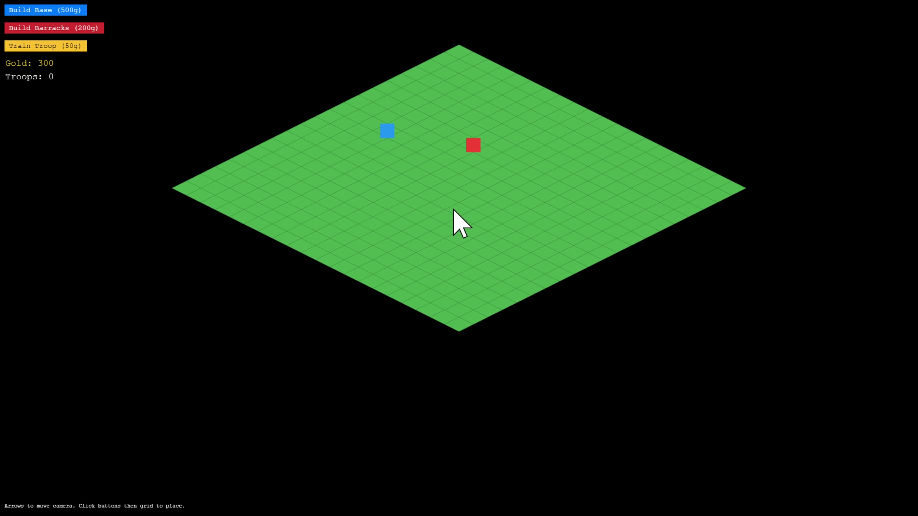
# Train two troops, then go back to the follow-up prompt to correct its typo.
pyautogui.click(72, 49)
pyautogui.click(52, 48)
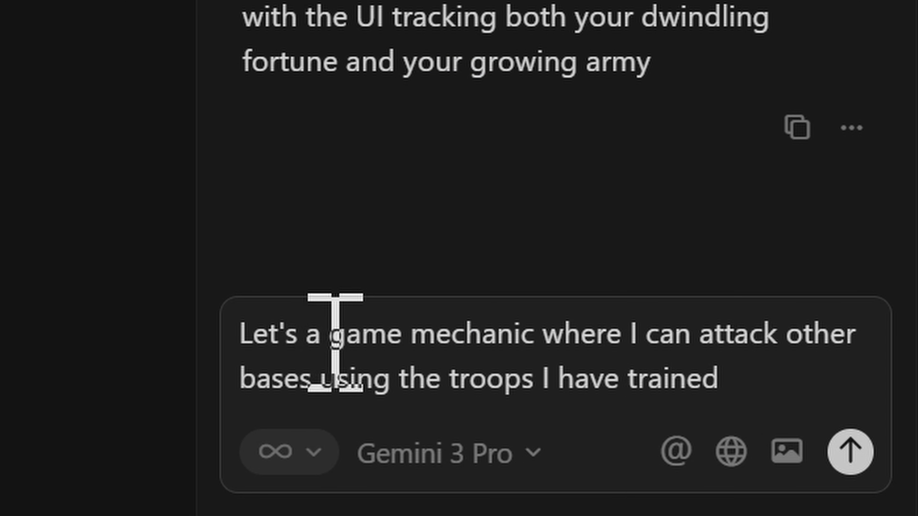
pyautogui.click(329, 340)
# Correct the typo so the prompt reads 'add a' mechanic for attacking other bases.
pyautogui.write('dd')
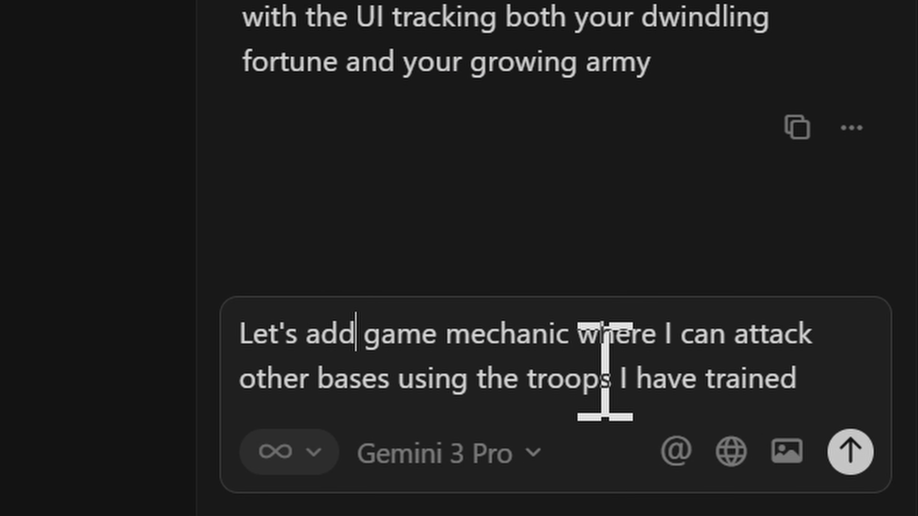
pyautogui.write(' a')
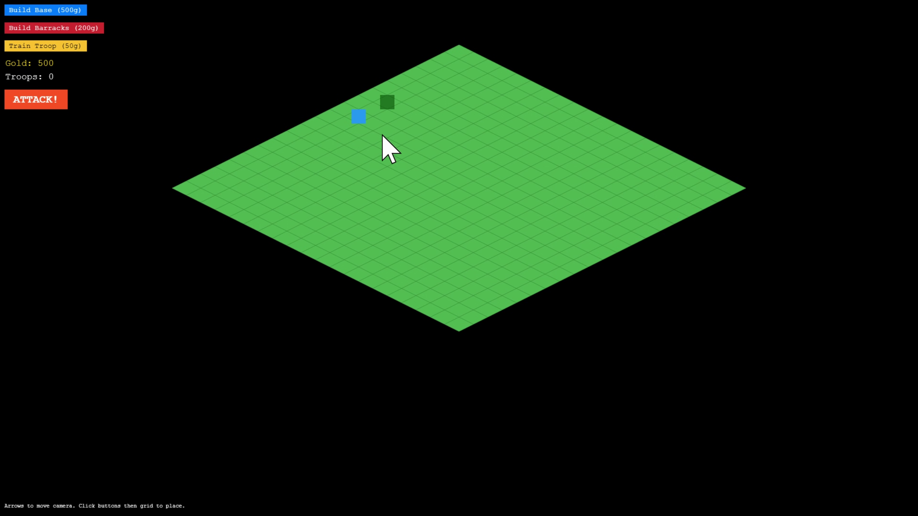
# Place a barracks on the grid and launch an ATTACK! on the enemy base.
pyautogui.click(444, 155)
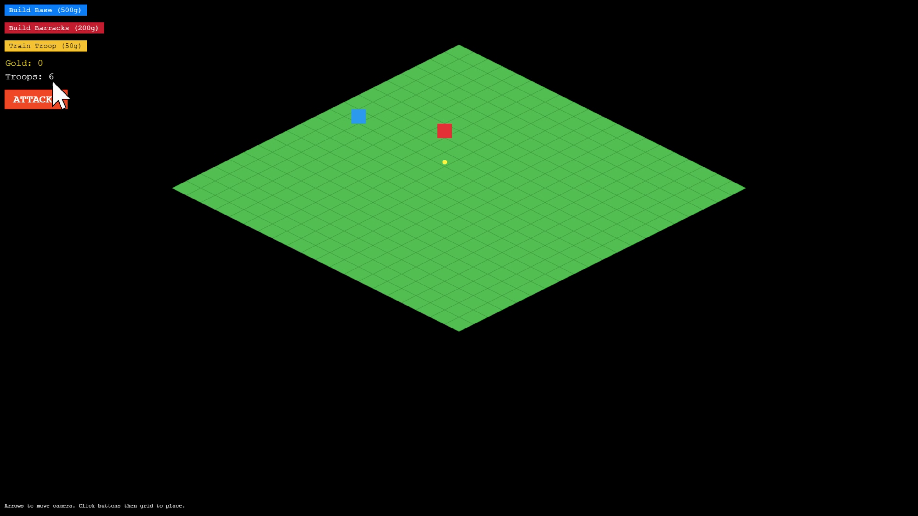
pyautogui.click(38, 100)
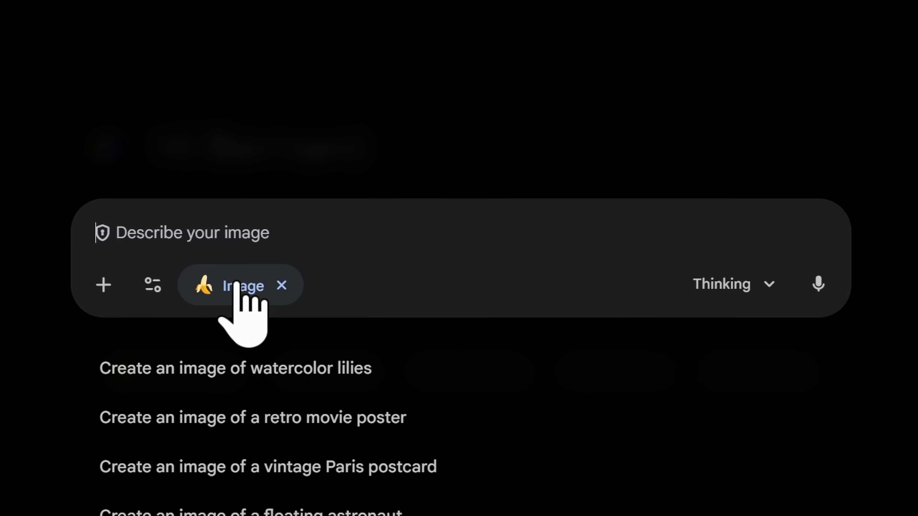
# Generate the isometric town hall image, remove its green background, and start saving it.
pyautogui.write("On a 1:1 aspect ratio. Transparent image. Make me a 2.5D image (pre-rendered 3D) of a building inspired by Clash of Clans. This is going to be used as a sprite in my game so make sure it's transparent. Isometric projection is, again, a method for visualizing 3D objects in two dimensions, but when we use proper isometric projection we make the angles between the x-axis, y-axis, and z-axis equal 120 degrees.")
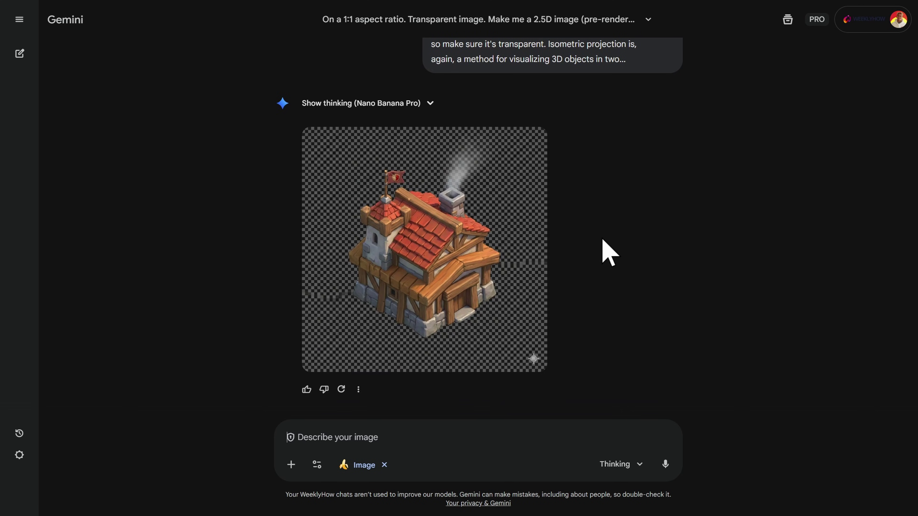
pyautogui.moveTo(420, 256)
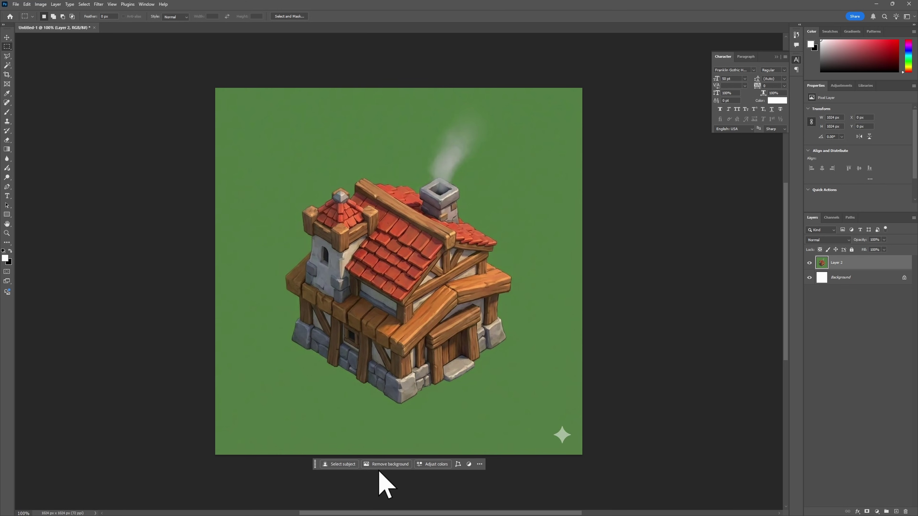
pyautogui.click(383, 466)
pyautogui.click(16, 4)
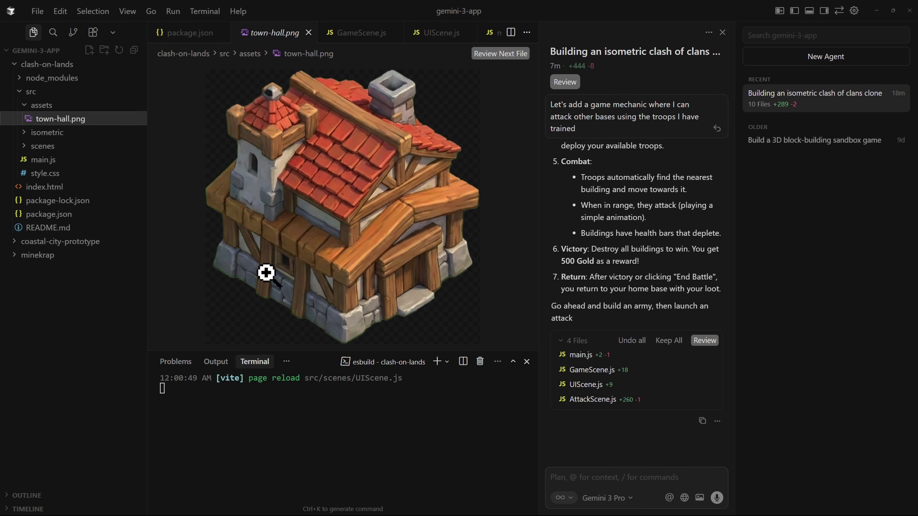
# Attach town-hall.png and ask the agent to use it for the town hall building.
pyautogui.click(617, 476)
pyautogui.write('@')
pyautogui.press('Return')
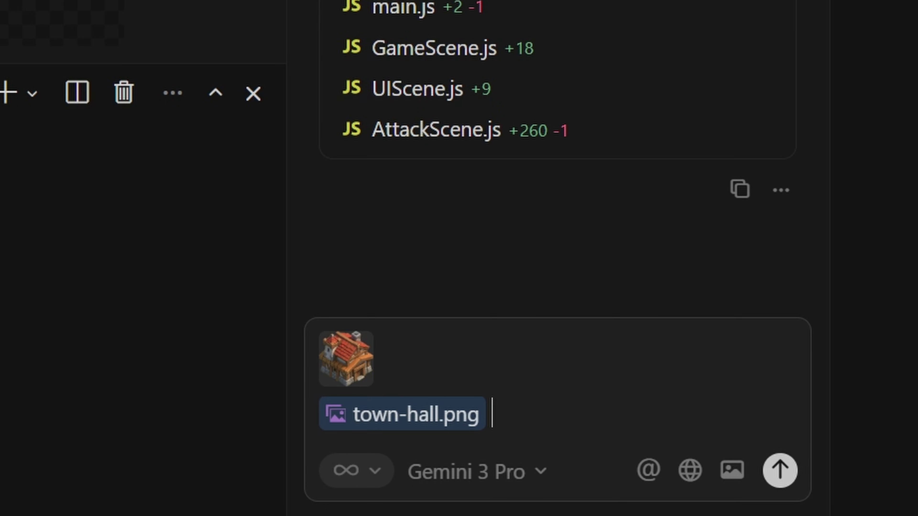
pyautogui.write("Let's use this image for the town hall buil")
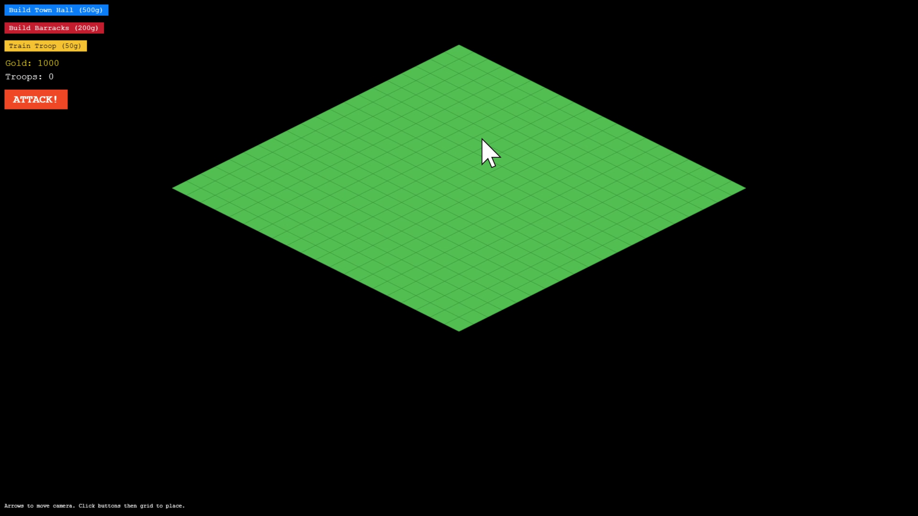
# Place two town halls, then send the agent a screenshot saying the image is MASSIVE.
pyautogui.click(67, 11)
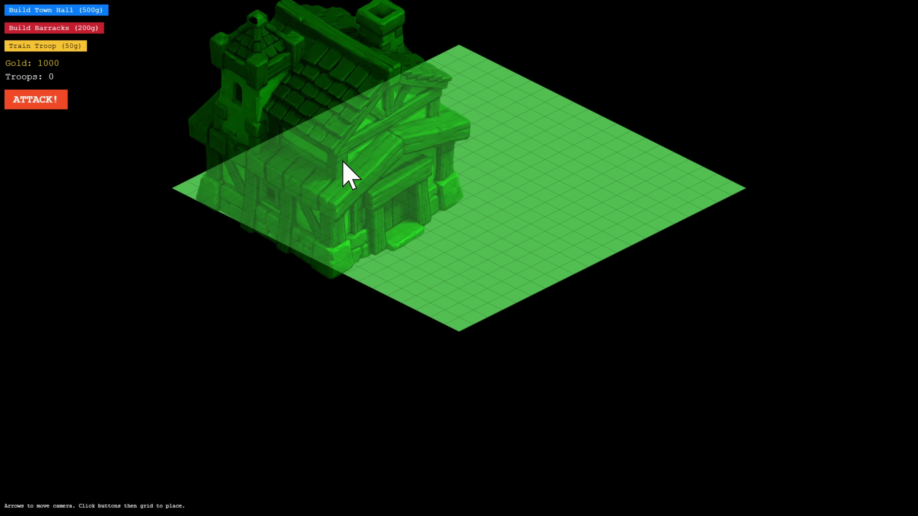
pyautogui.click(343, 161)
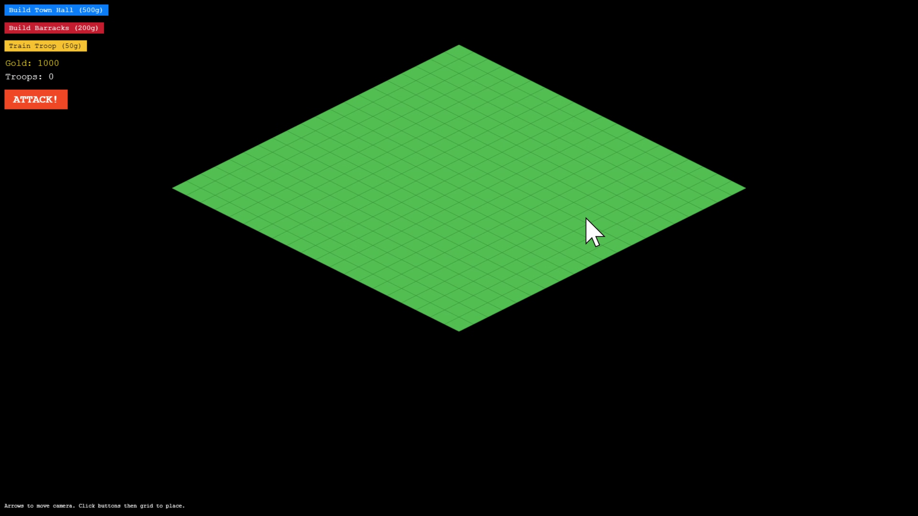
pyautogui.click(76, 10)
pyautogui.click(461, 211)
pyautogui.moveTo(765, 379); pyautogui.dragTo(1, 1)
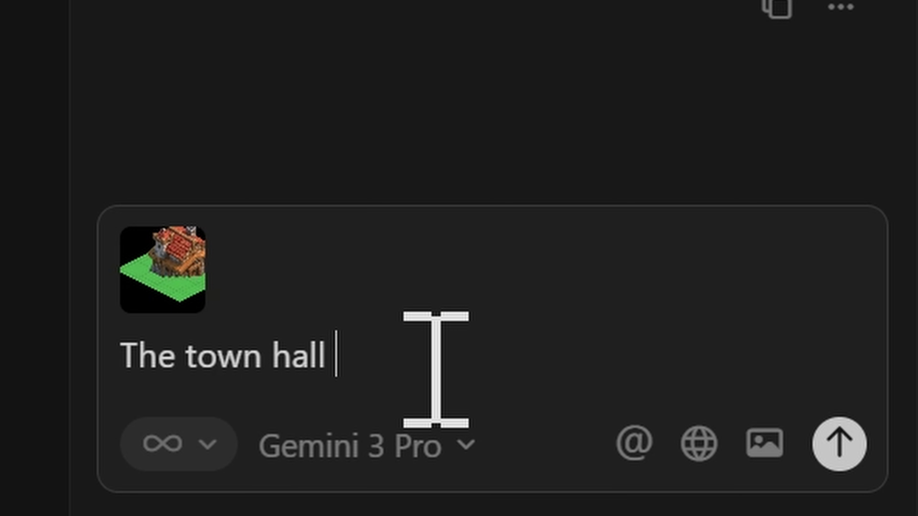
pyautogui.write('image is MASSIVE')
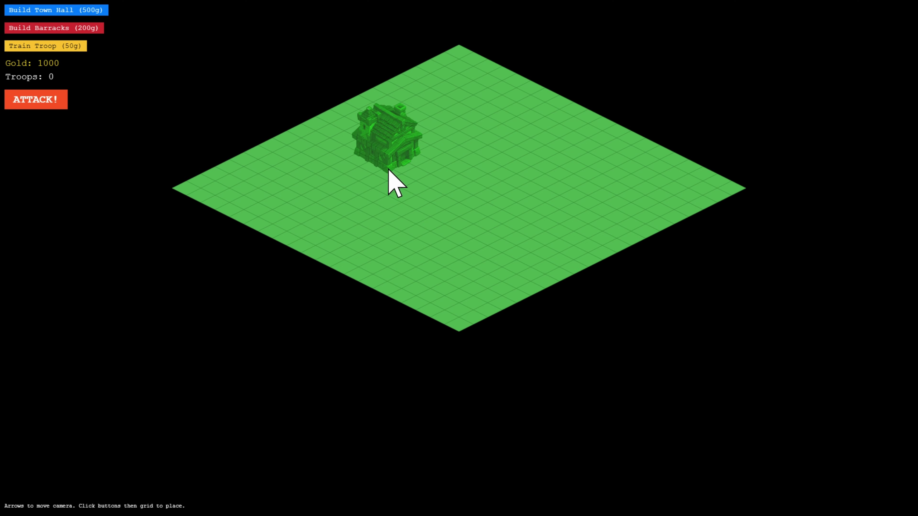
# Place town halls on the reset map, one below the other, to recheck sprite sizing.
pyautogui.click(297, 194)
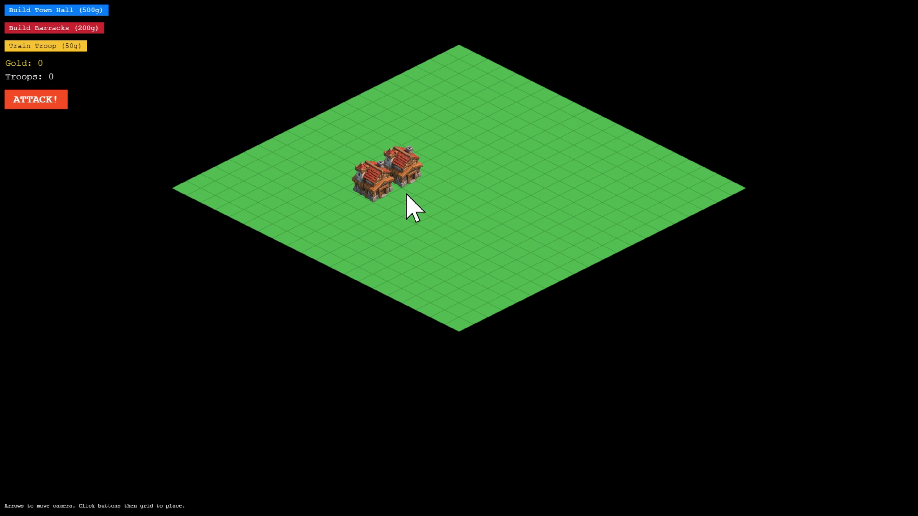
pyautogui.click(89, 11)
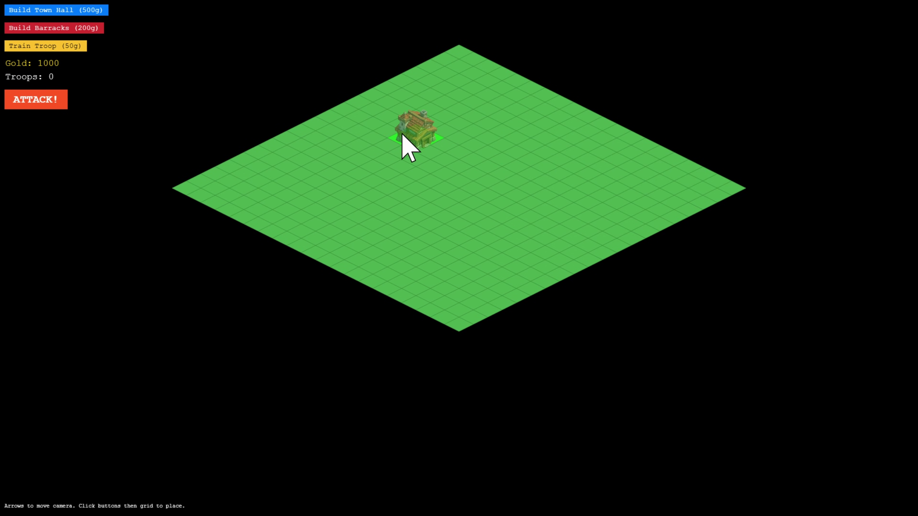
pyautogui.click(400, 166)
pyautogui.click(45, 10)
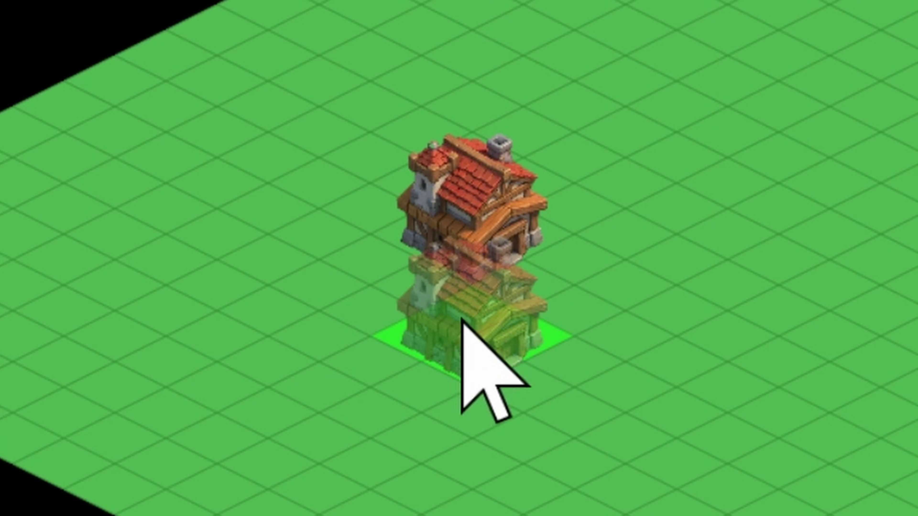
pyautogui.click(463, 319)
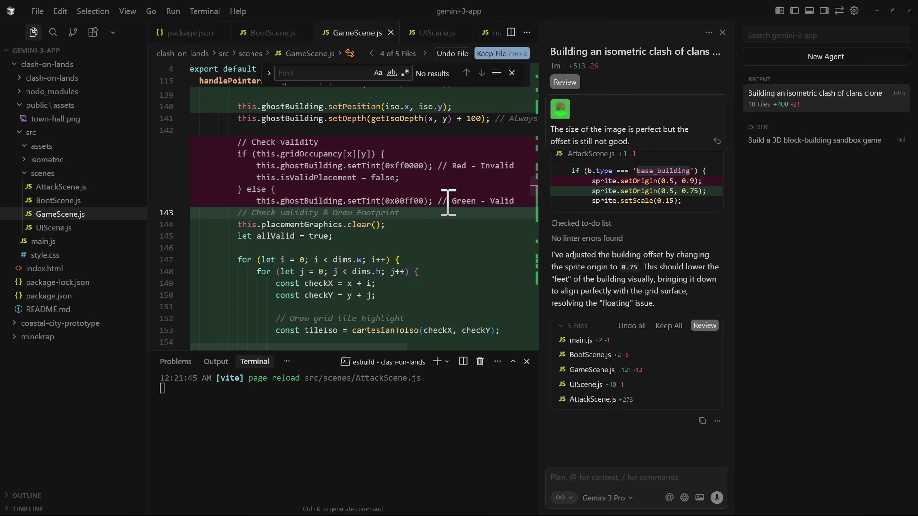
# Search GameScene.js for 'base' and edit the 0.75 setOrigin value on line 253.
pyautogui.write('base')
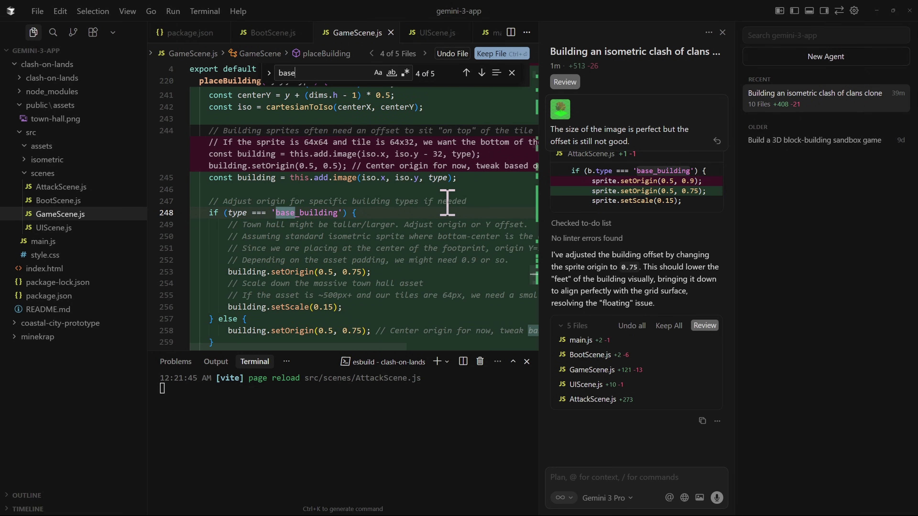
pyautogui.scroll(-2, 306, 225)
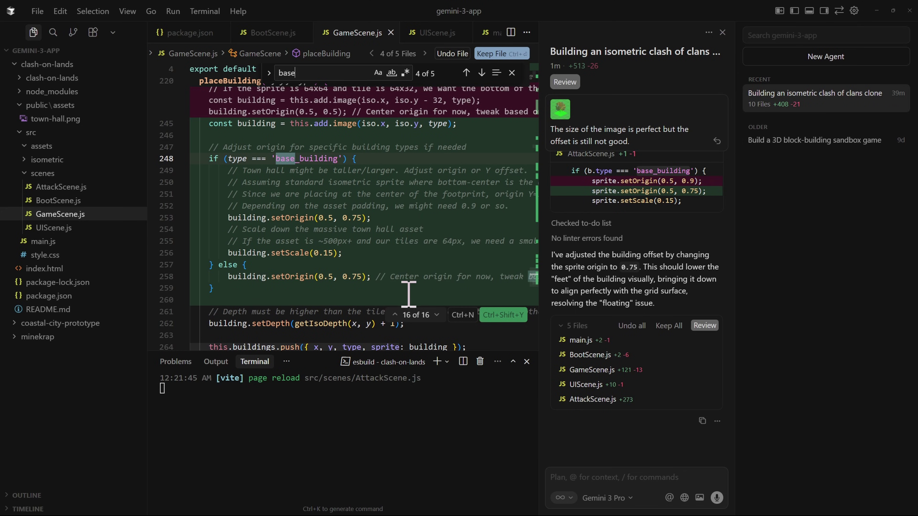
pyautogui.scroll(2, 413, 300)
pyautogui.scroll(-1, 414, 301)
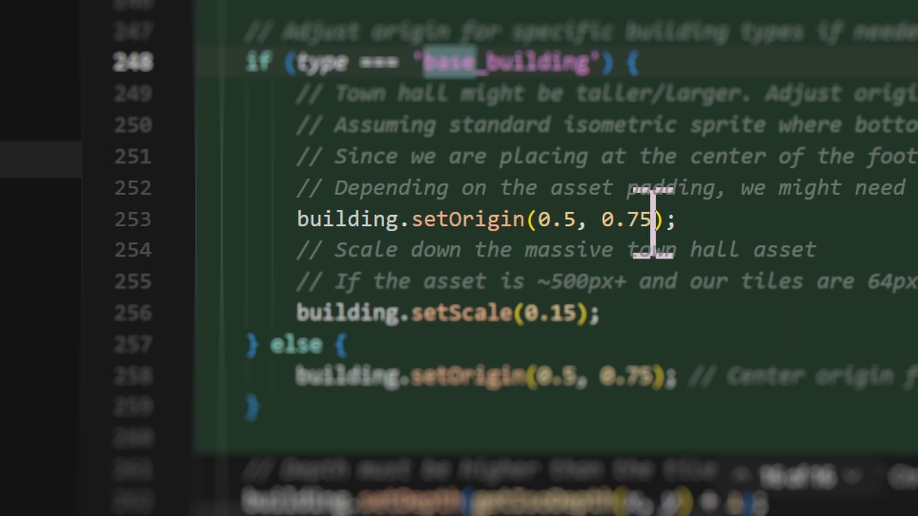
pyautogui.click(358, 237)
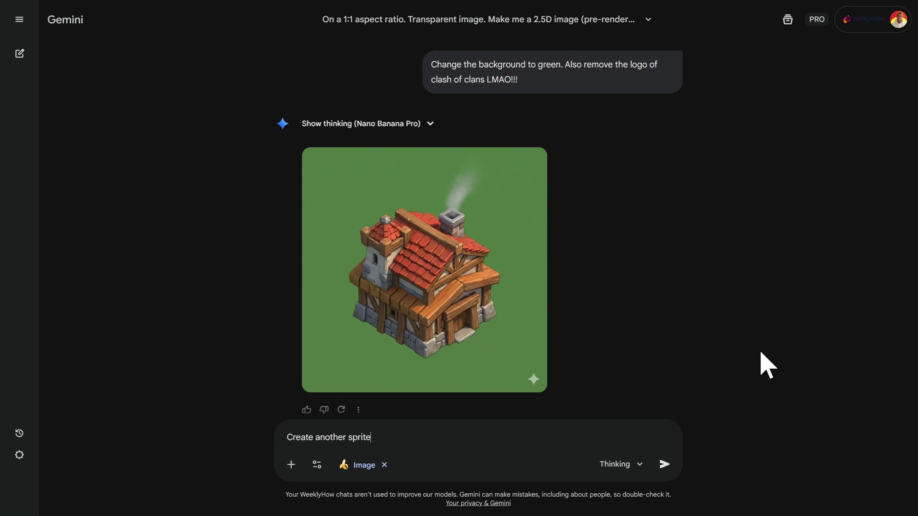
# Ask Gemini to change the grass sprite background to blue, and shrink the house layer to 920 px.
pyautogui.write('Change the')
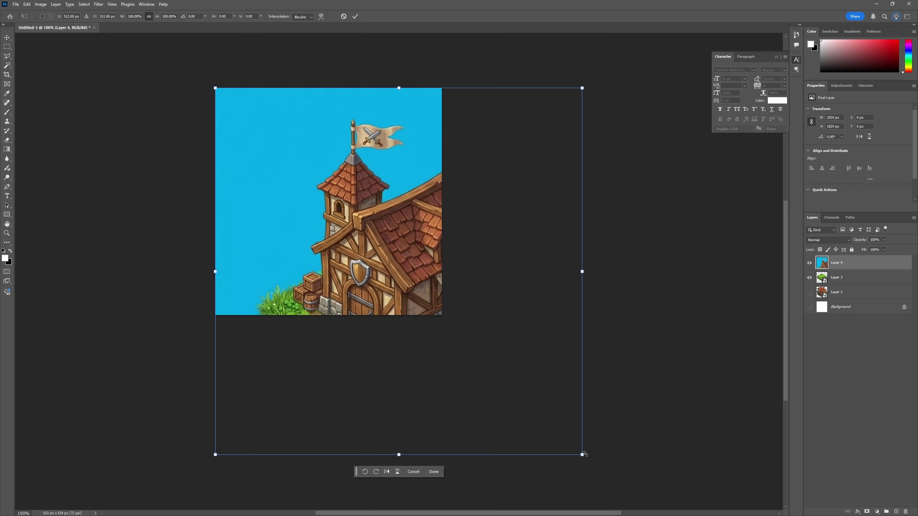
pyautogui.moveTo(584, 455); pyautogui.dragTo(506, 361)
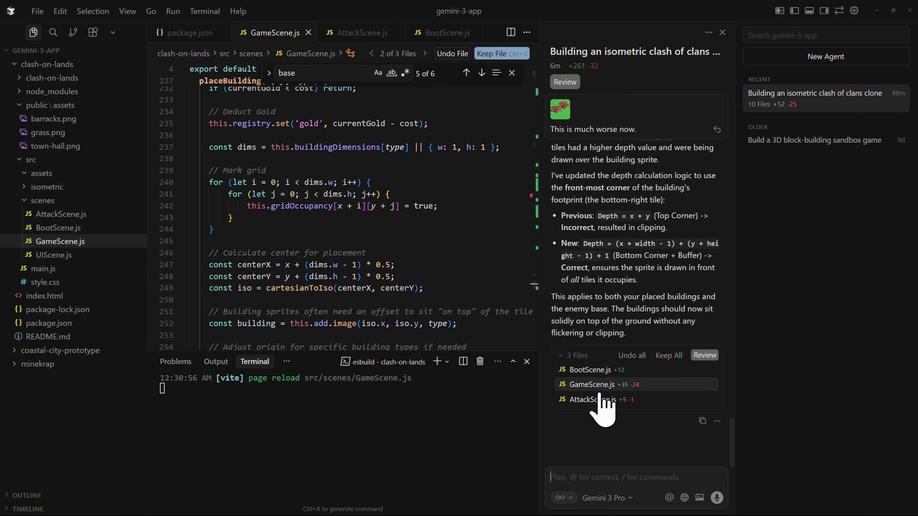
# Attach the assets folder with the town-hall, barracks and grass images to Cursor's agent chat.
pyautogui.moveTo(600, 400); pyautogui.dragTo(631, 482)
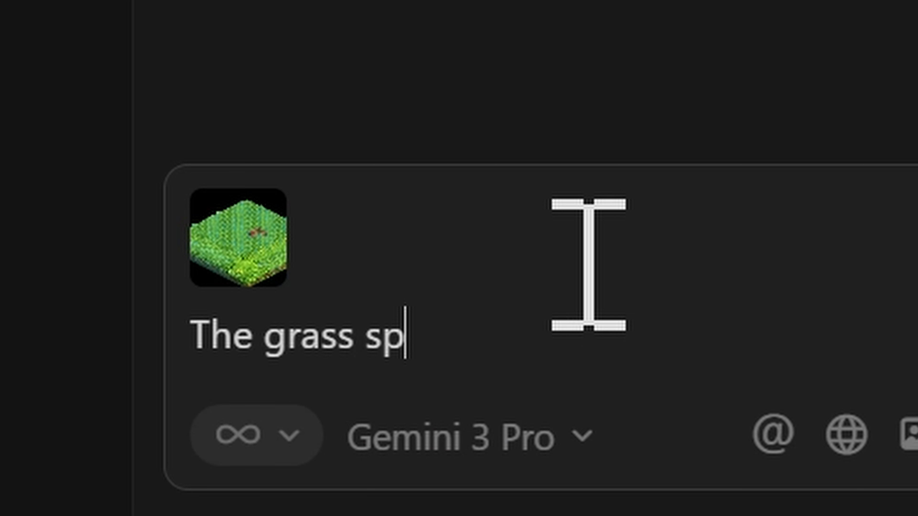
# Send the agent a note about the grass sprite, then place a building on the grass grid.
pyautogui.write('rite')
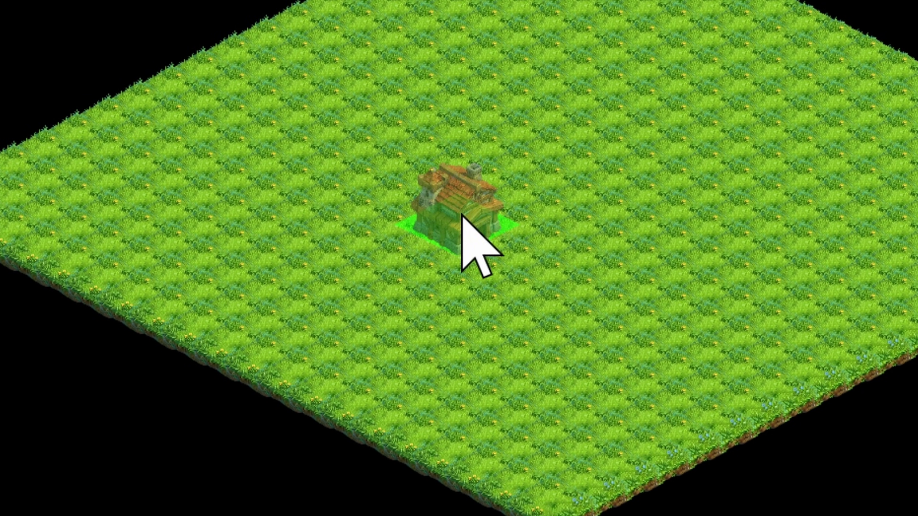
pyautogui.click(462, 215)
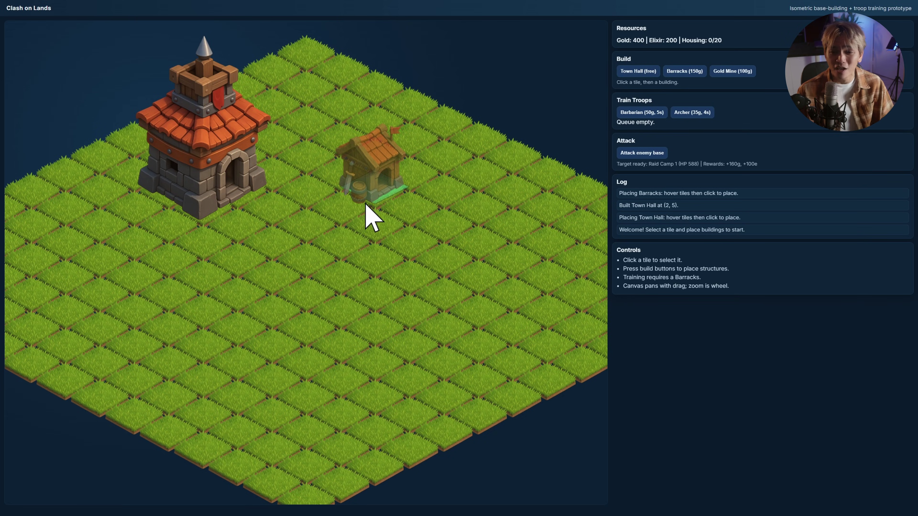
# Place a Barracks at tile (5, 3), leaving 250 gold, and start placing a Gold Mine.
pyautogui.click(365, 204)
pyautogui.click(732, 70)
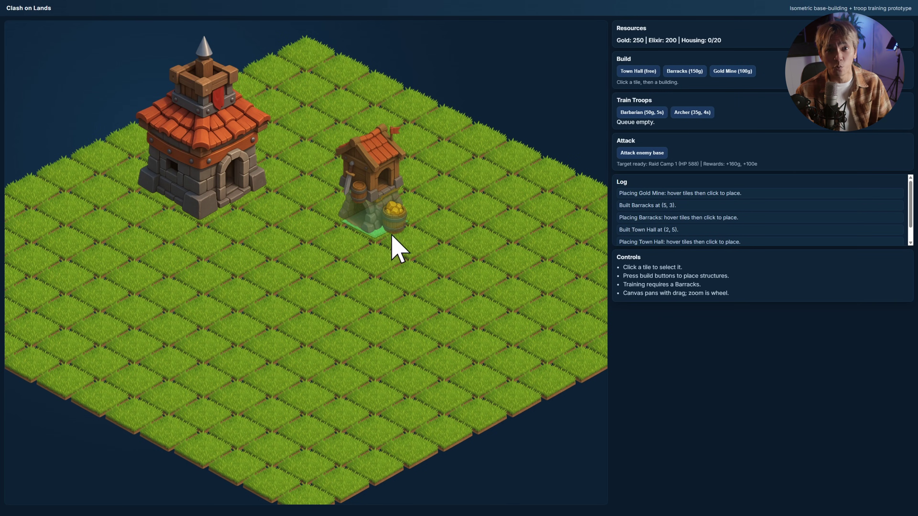